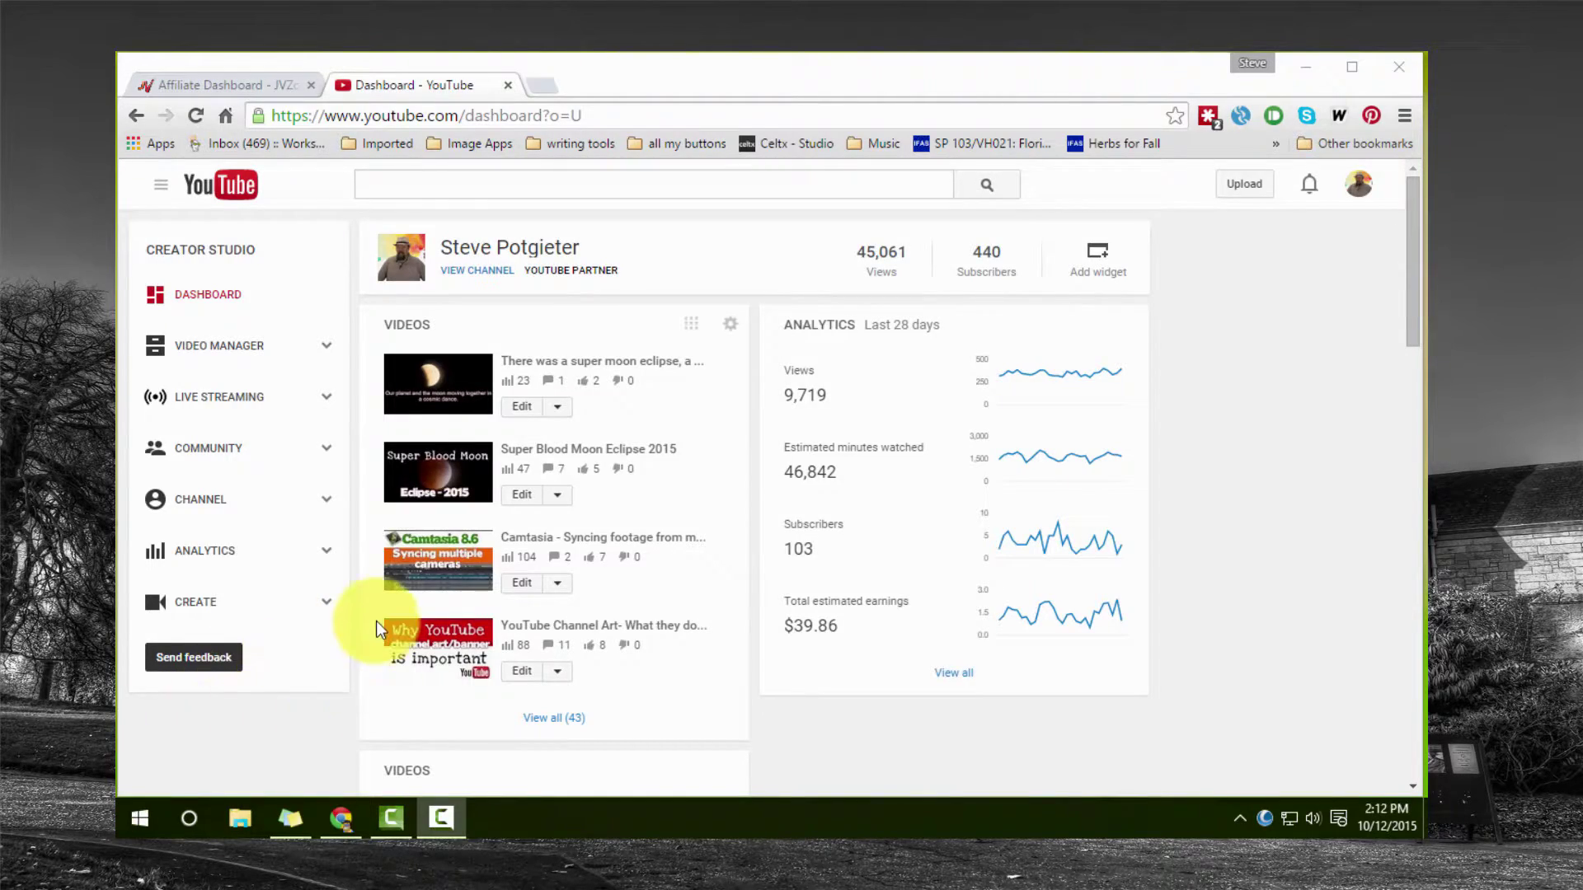
# Search the Audio Library's sound effects for 'Thunder'.
pyautogui.click(205, 608)
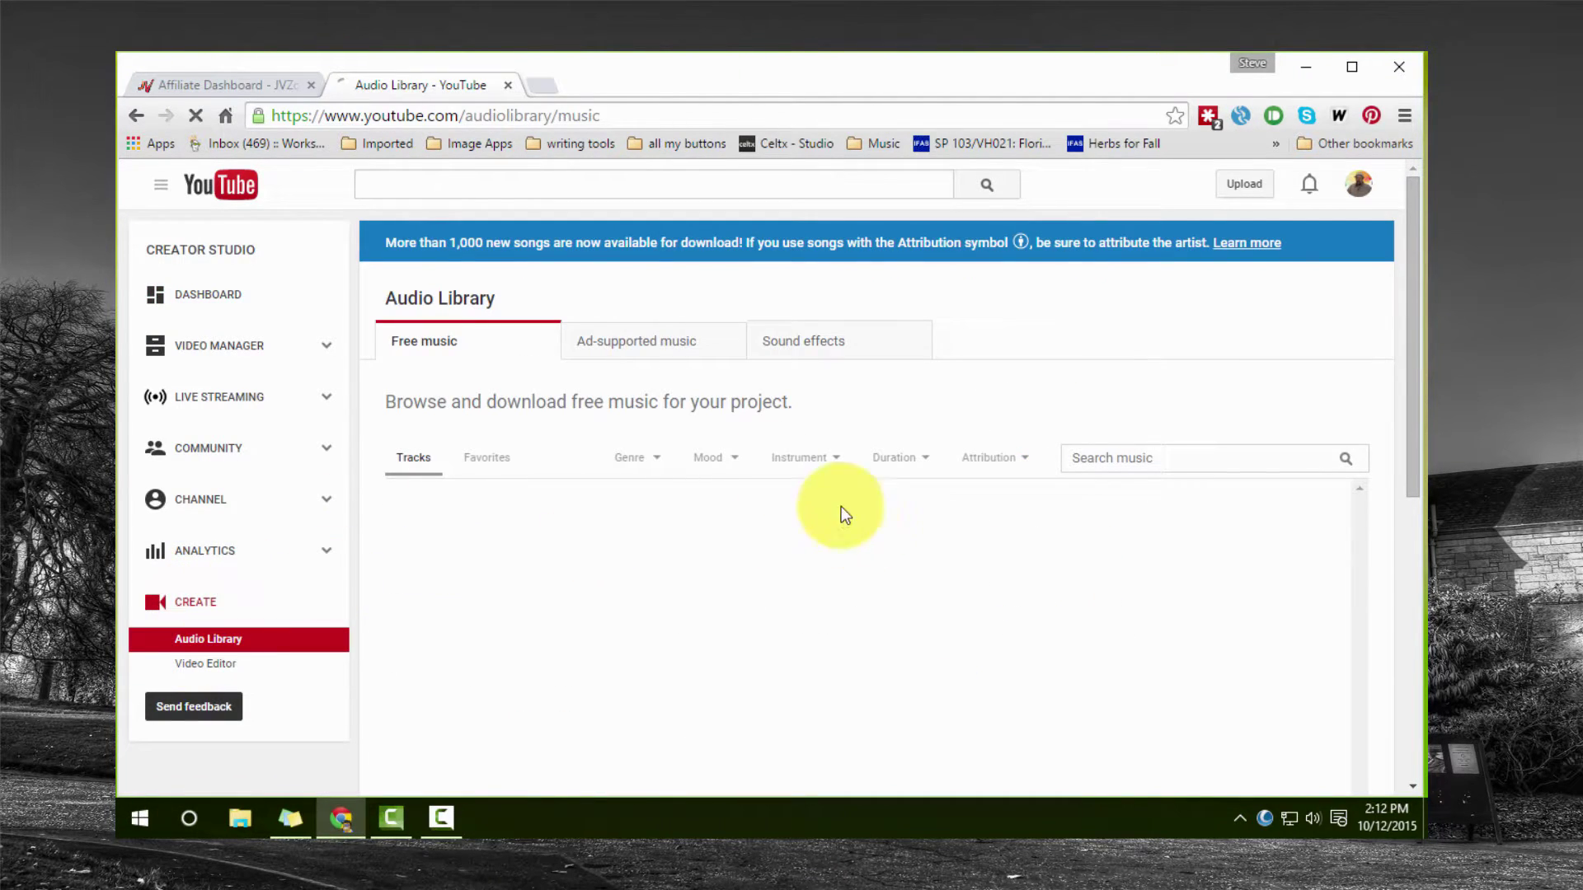
pyautogui.click(805, 342)
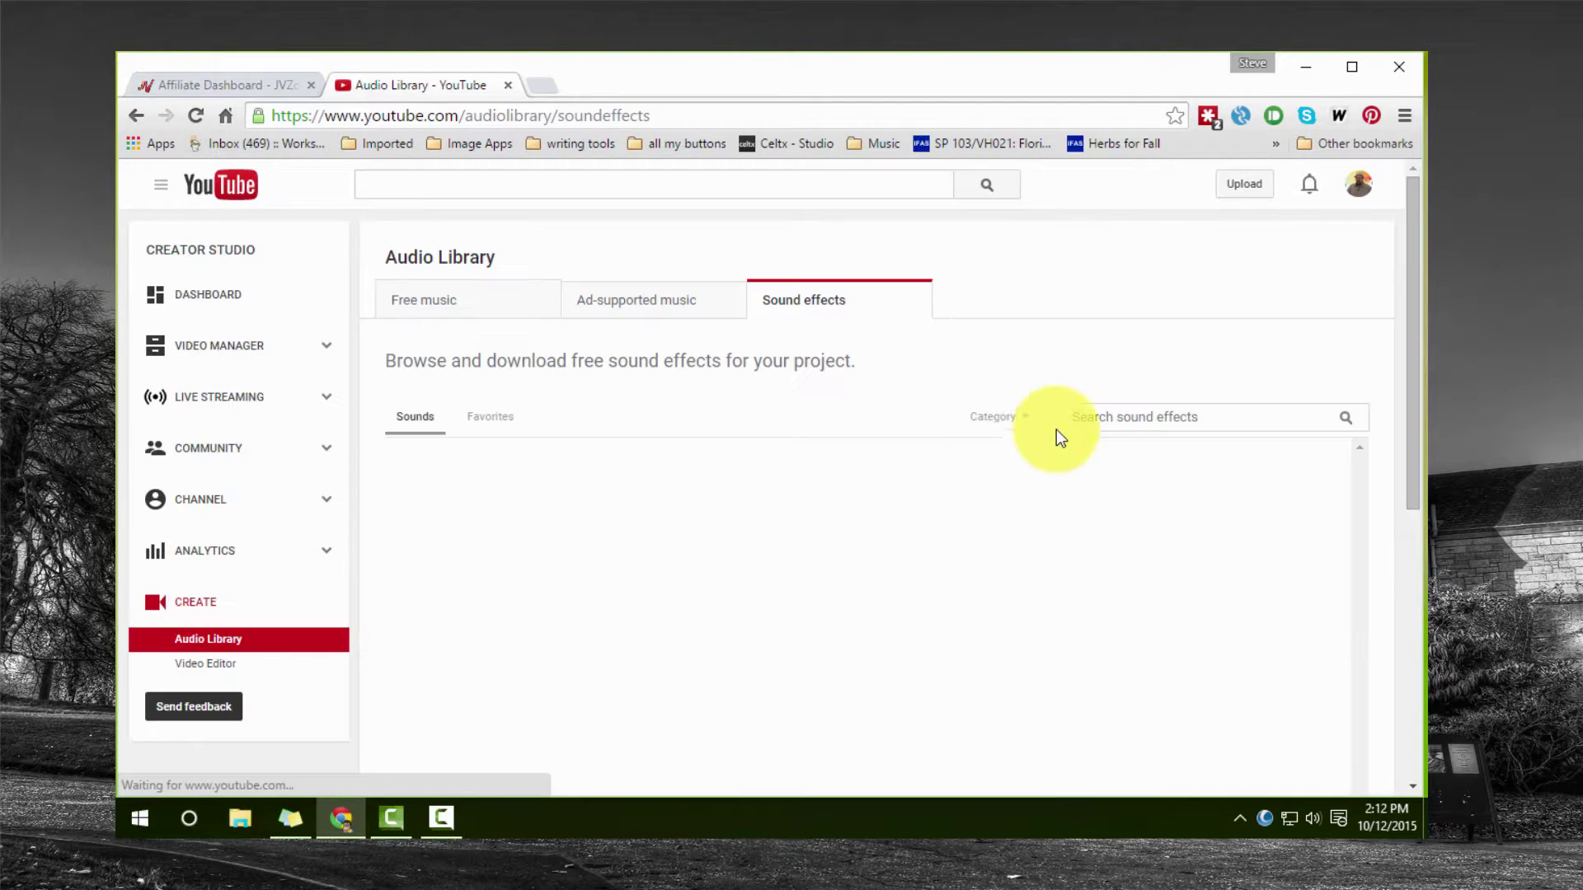
pyautogui.click(1107, 418)
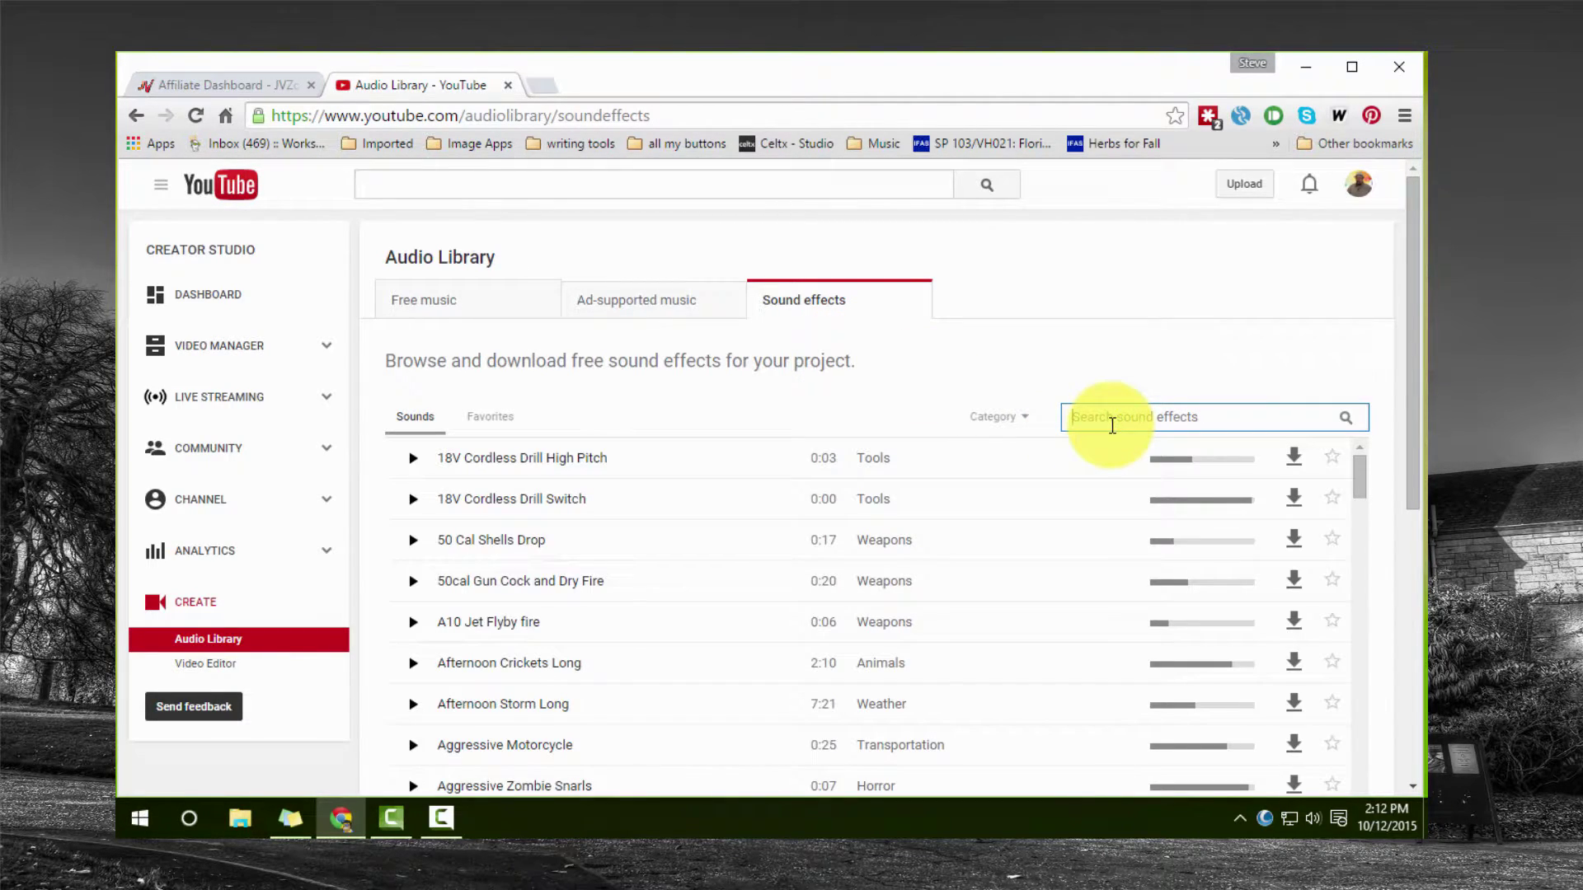
pyautogui.write('Thunder')
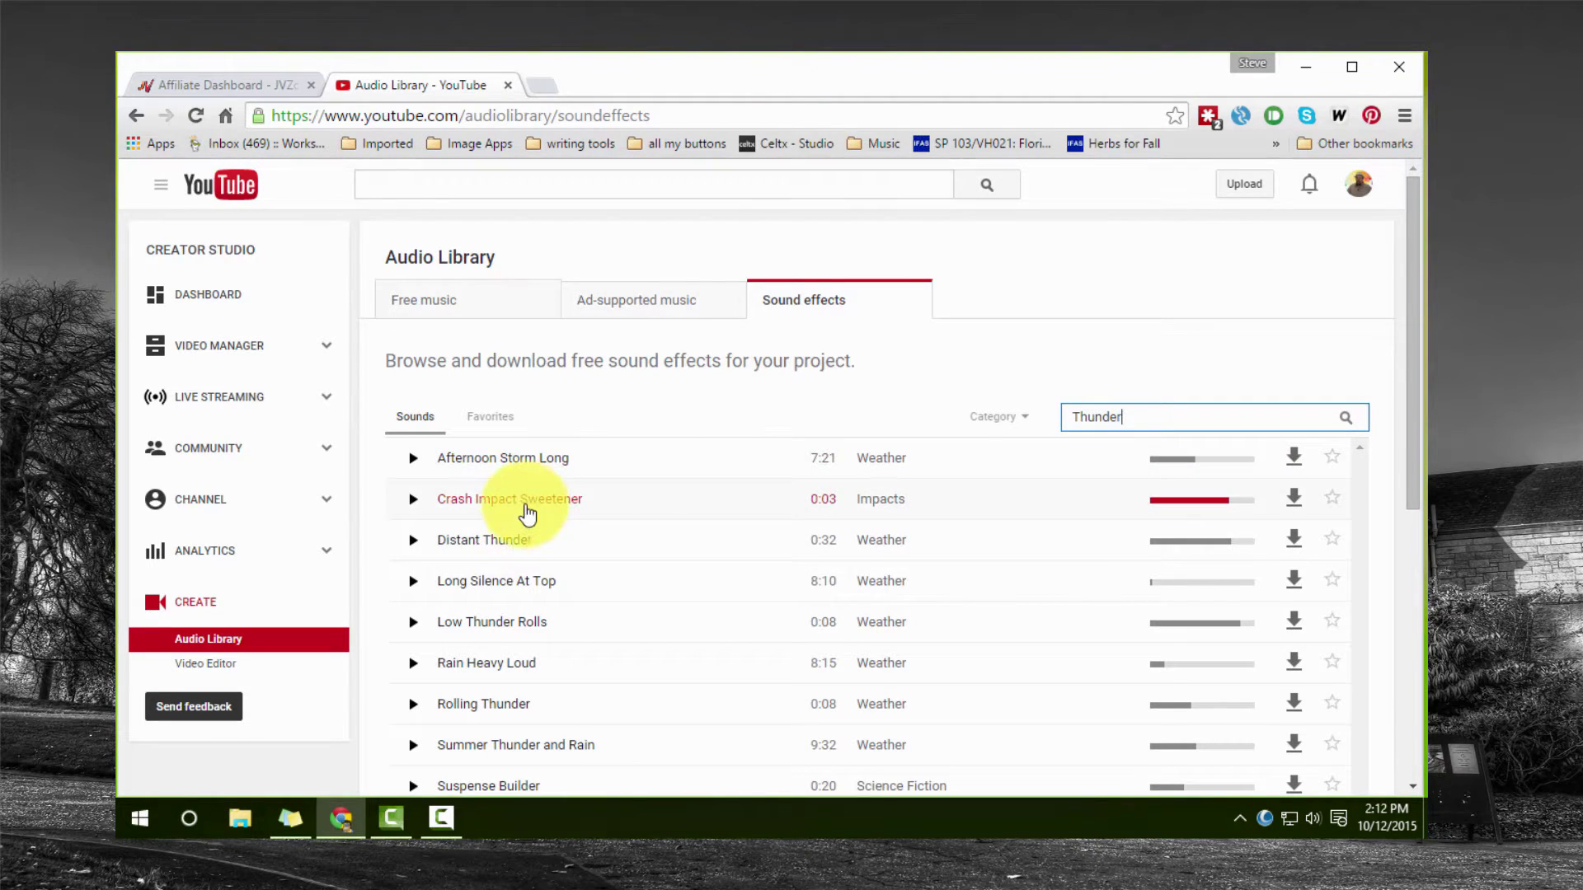
# Preview the Thunder Crack sound effect, then stop it.
pyautogui.scroll(-3, 528, 513)
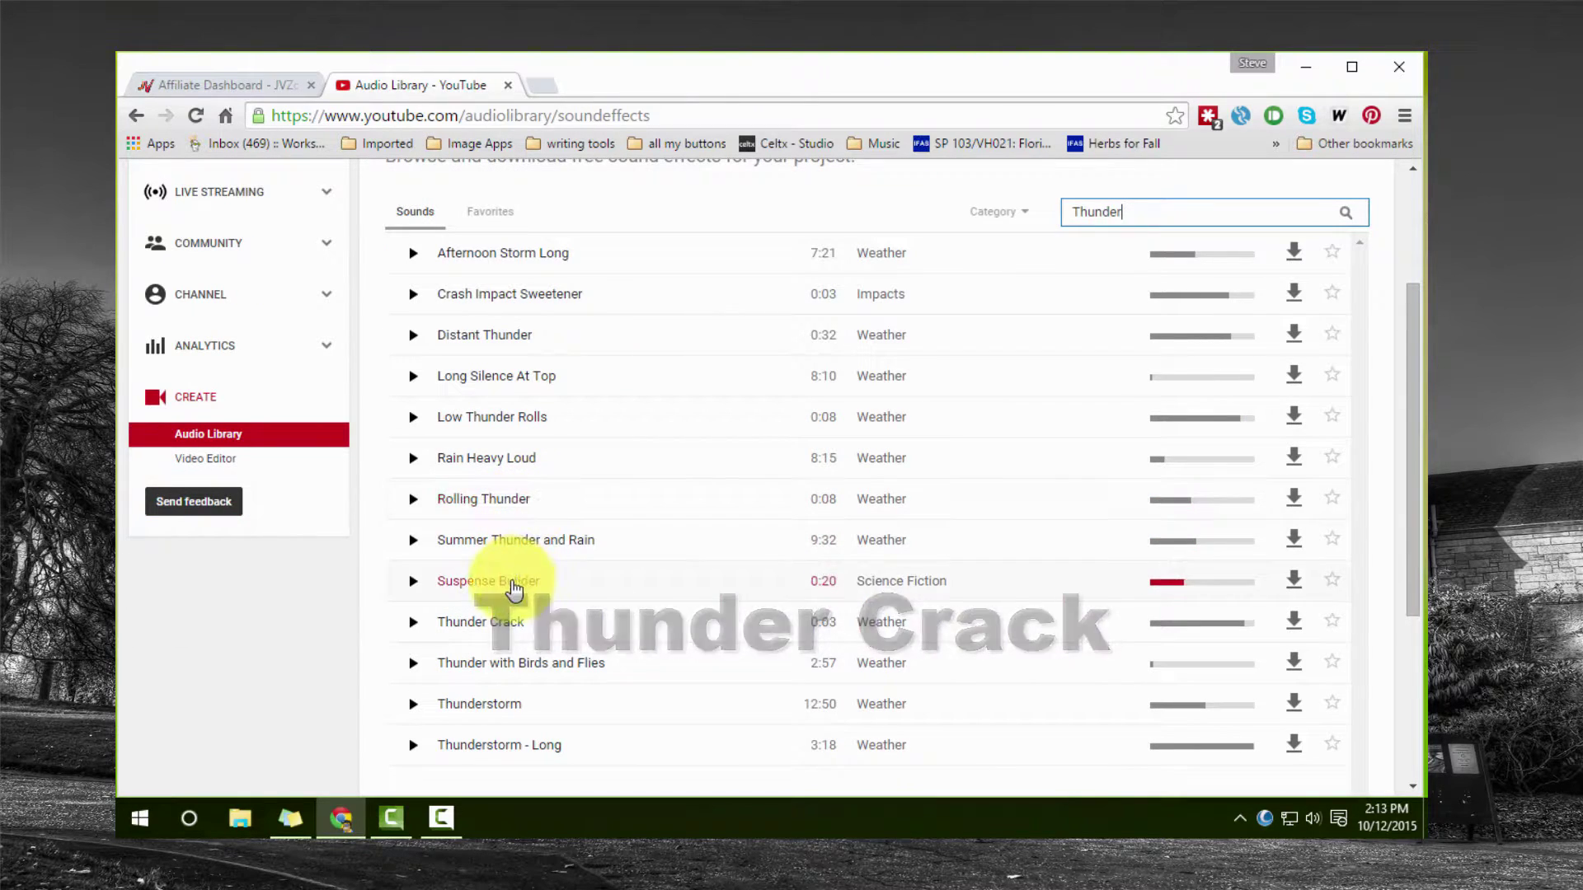
pyautogui.click(435, 625)
pyautogui.click(411, 628)
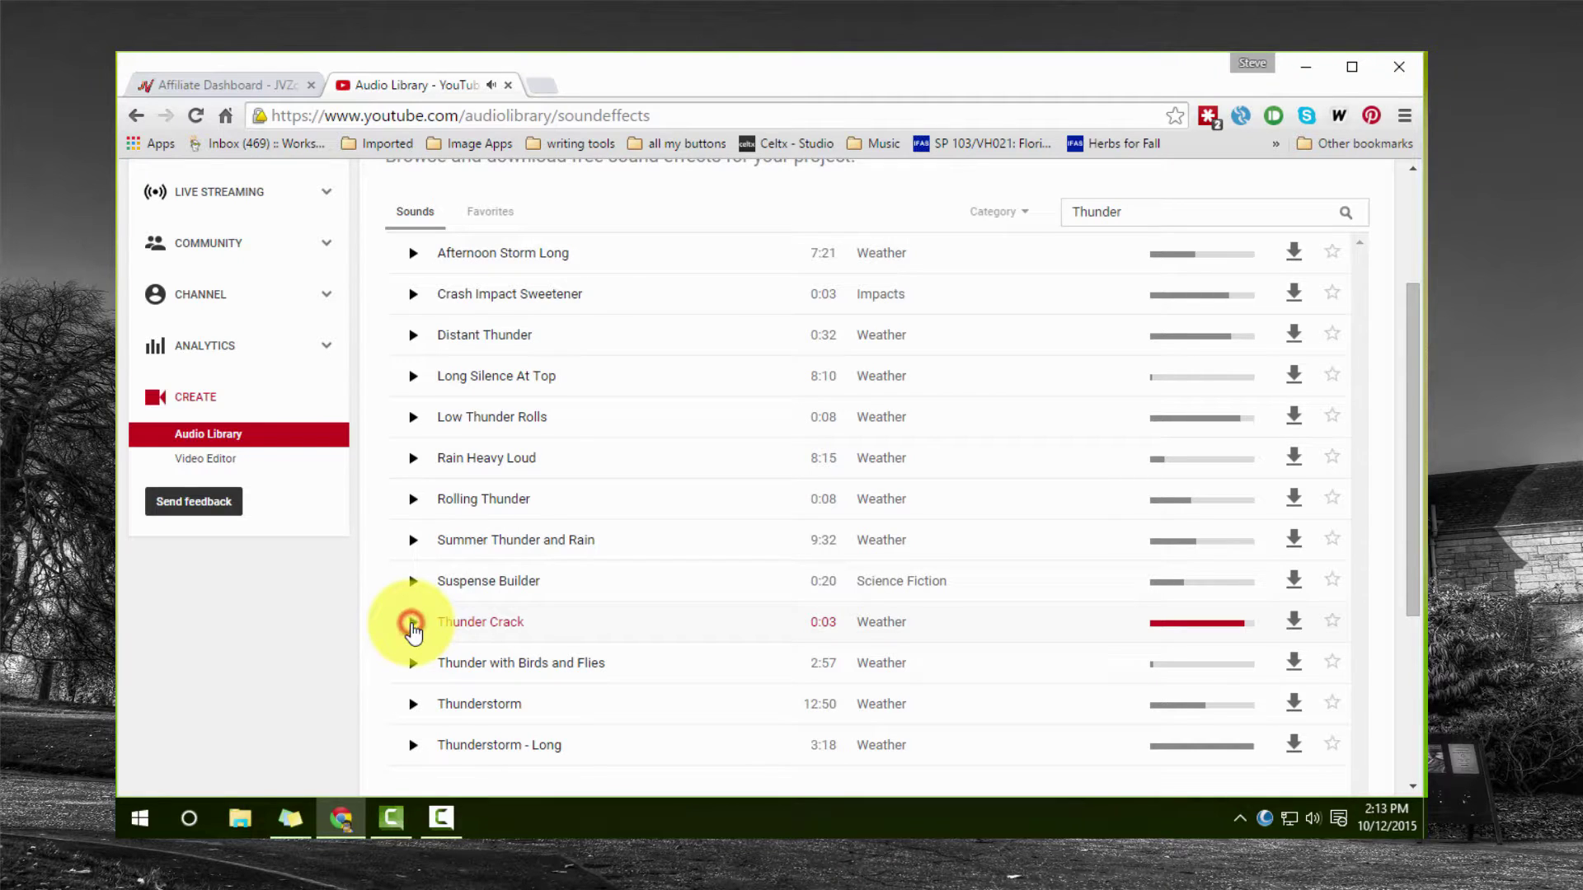
pyautogui.click(1296, 625)
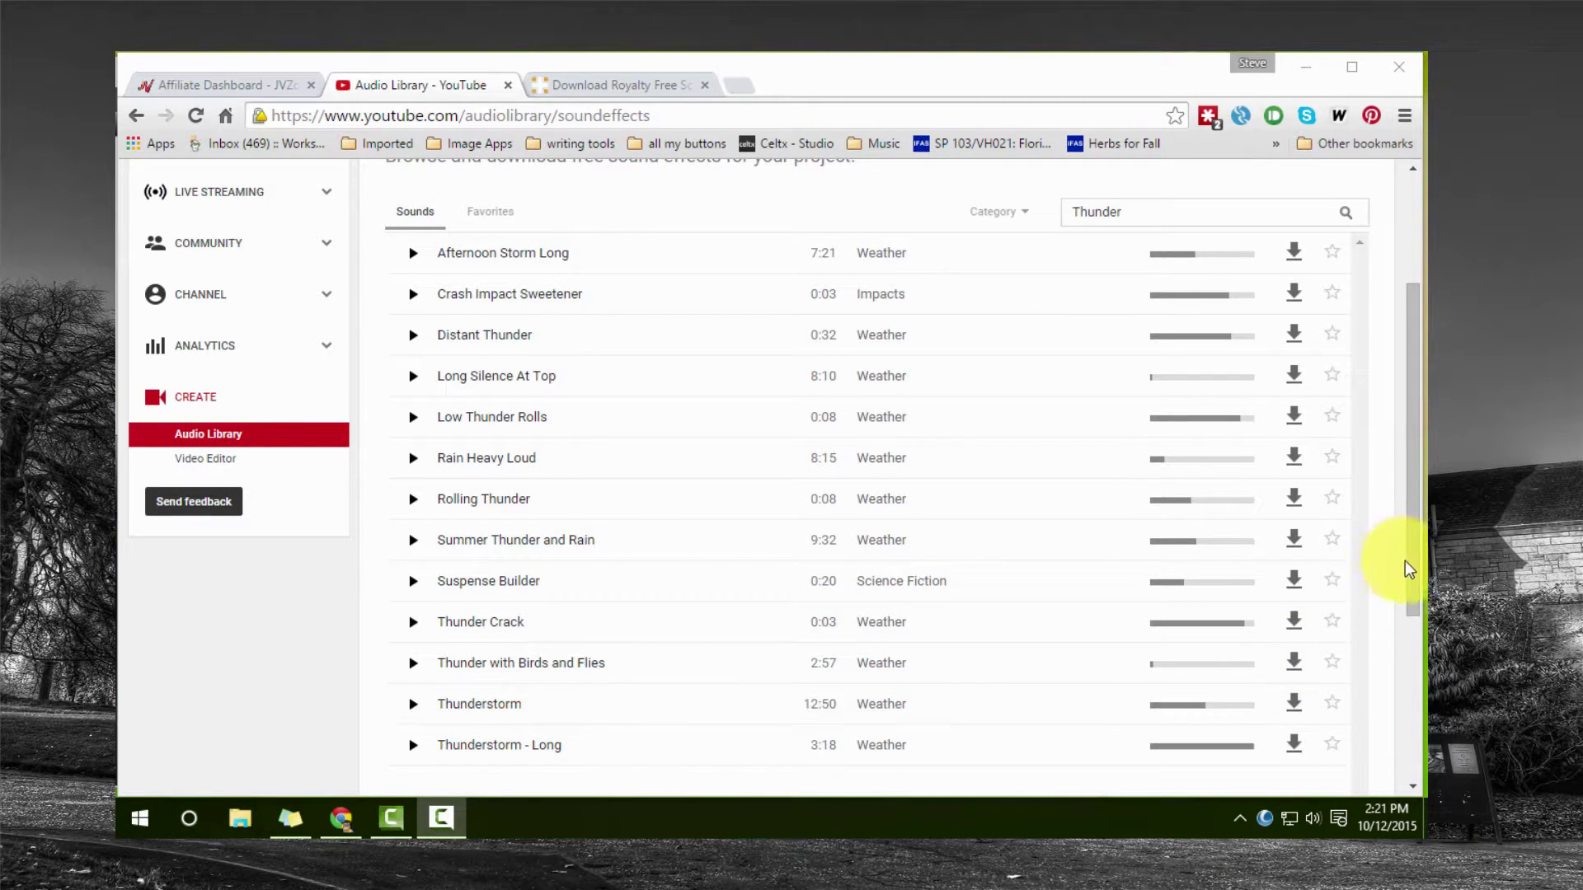
# Filter the sound effects to the Horror category and clear the Thunder search term.
pyautogui.moveTo(1407, 569); pyautogui.dragTo(1406, 459)
pyautogui.click(1030, 422)
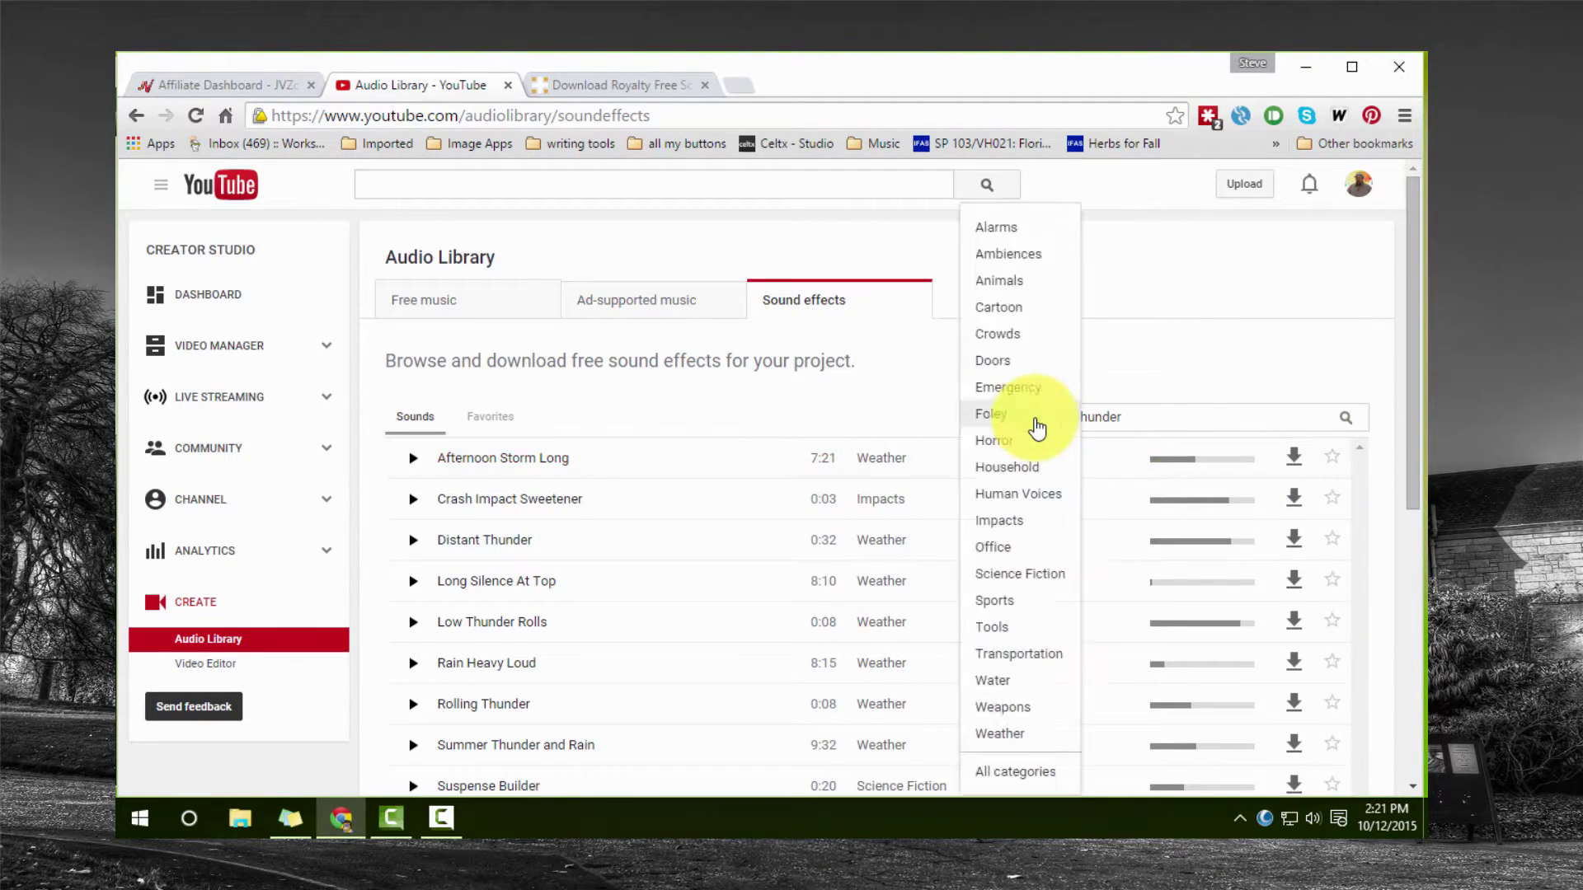
pyautogui.click(1031, 445)
pyautogui.doubleClick(1100, 416)
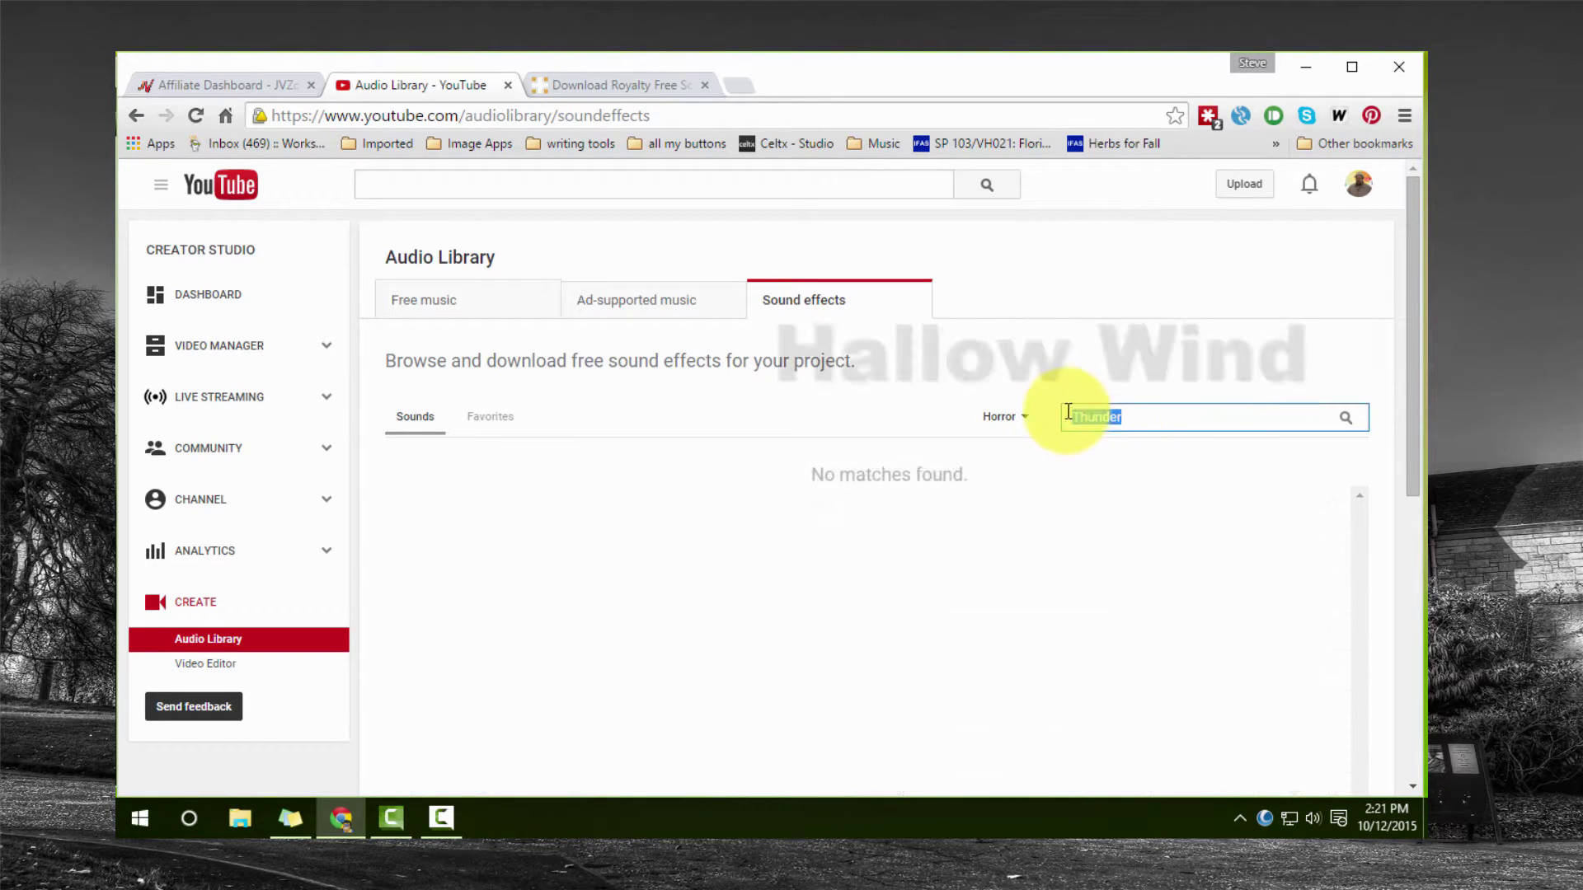
pyautogui.press('BackSpace')
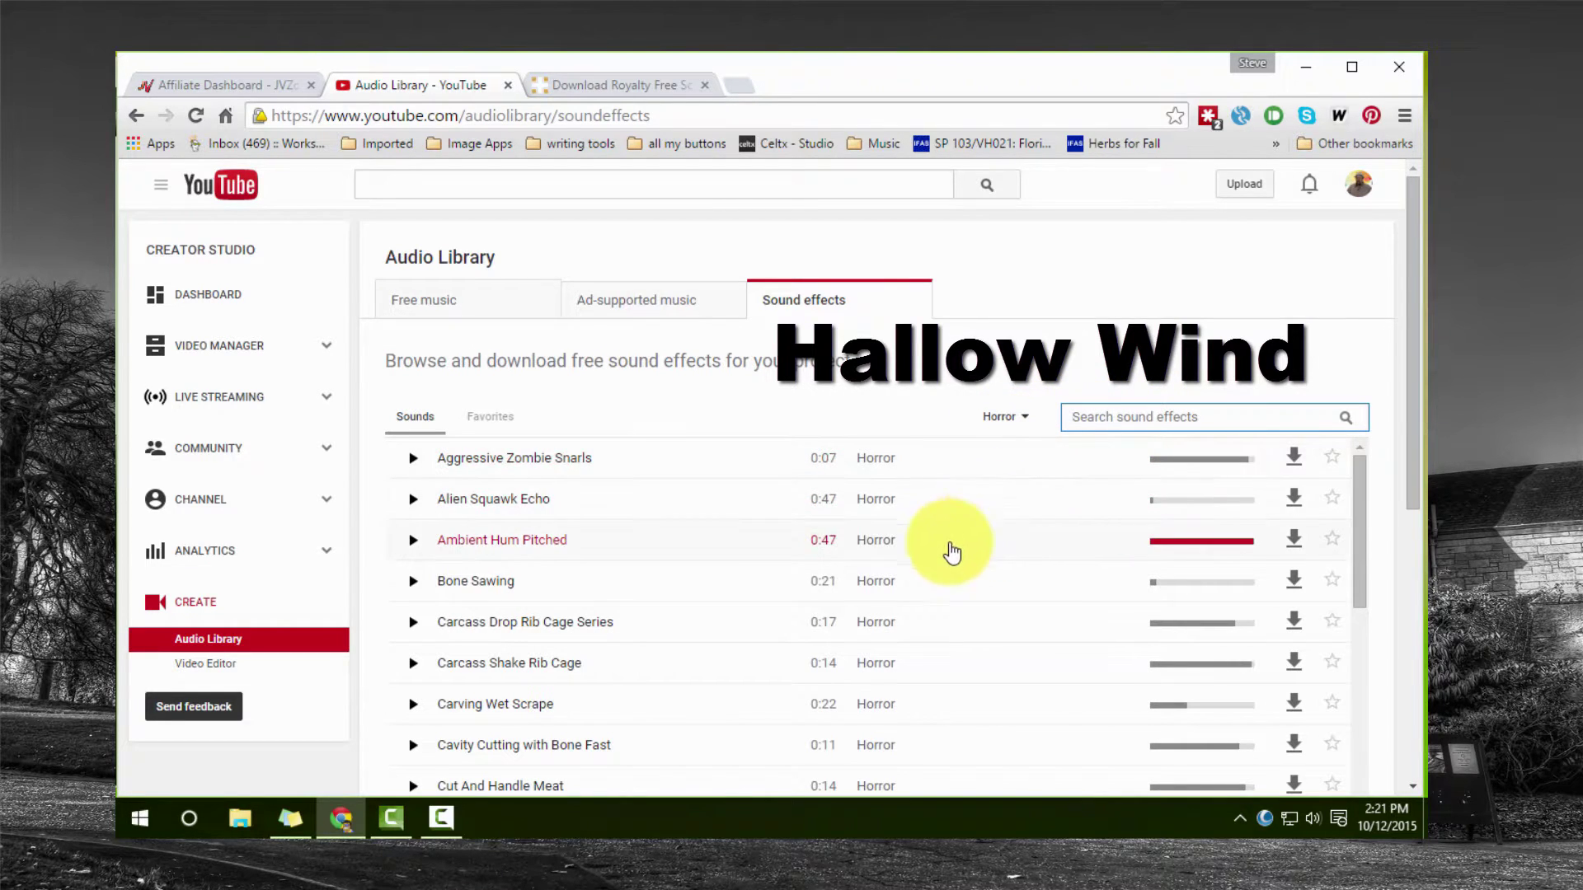
# Preview Hallow Wind and download it as Hallow Wind.mp3.
pyautogui.scroll(-2, 637, 511)
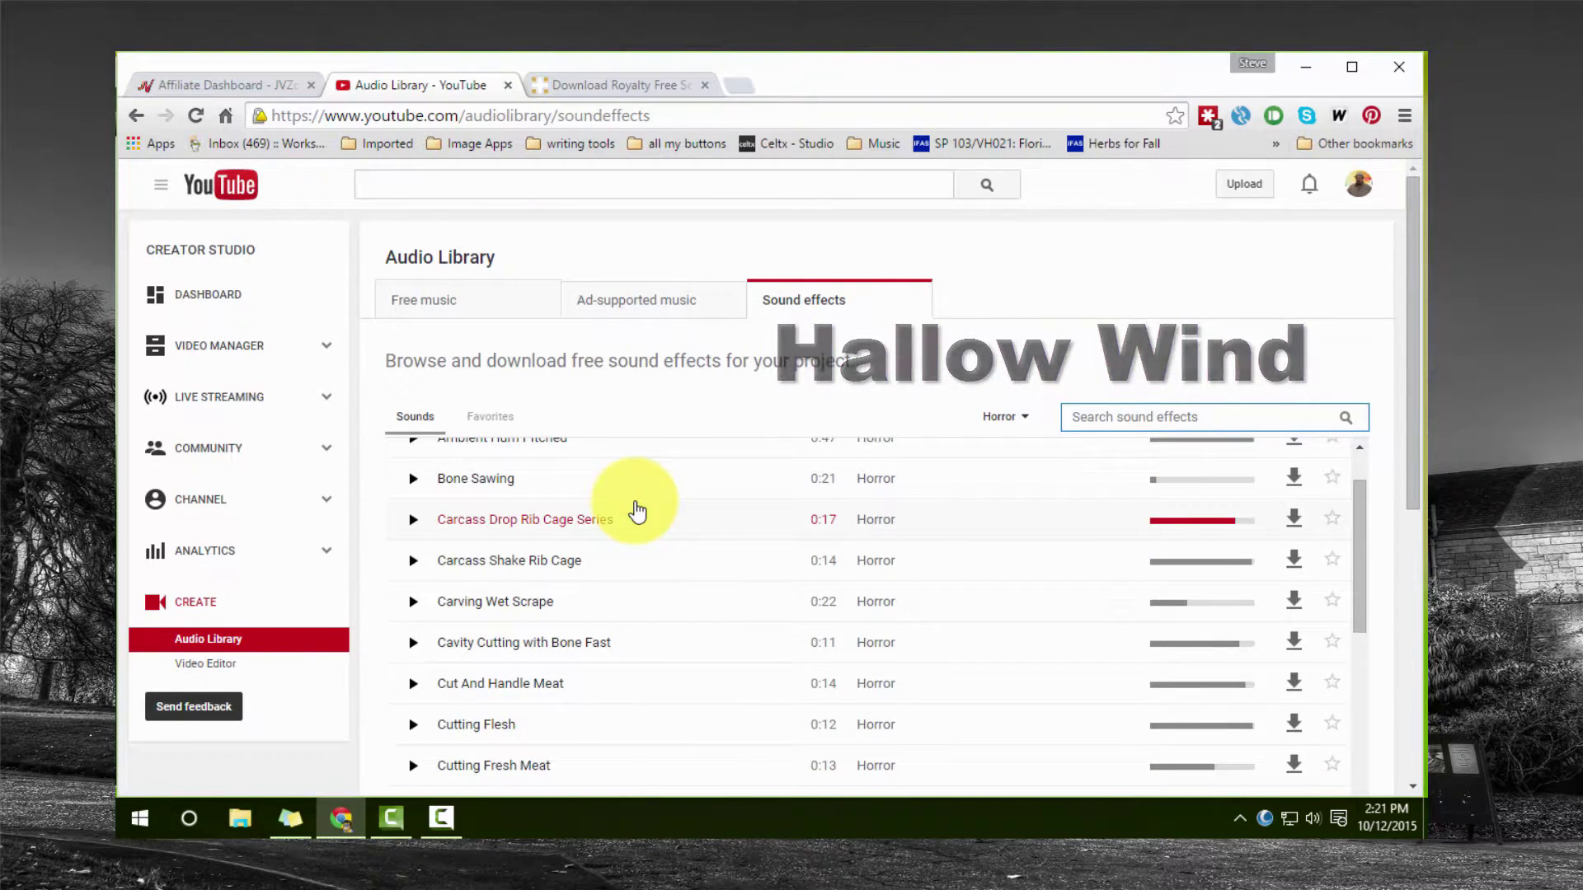
pyautogui.scroll(-2, 639, 513)
pyautogui.scroll(-1, 642, 518)
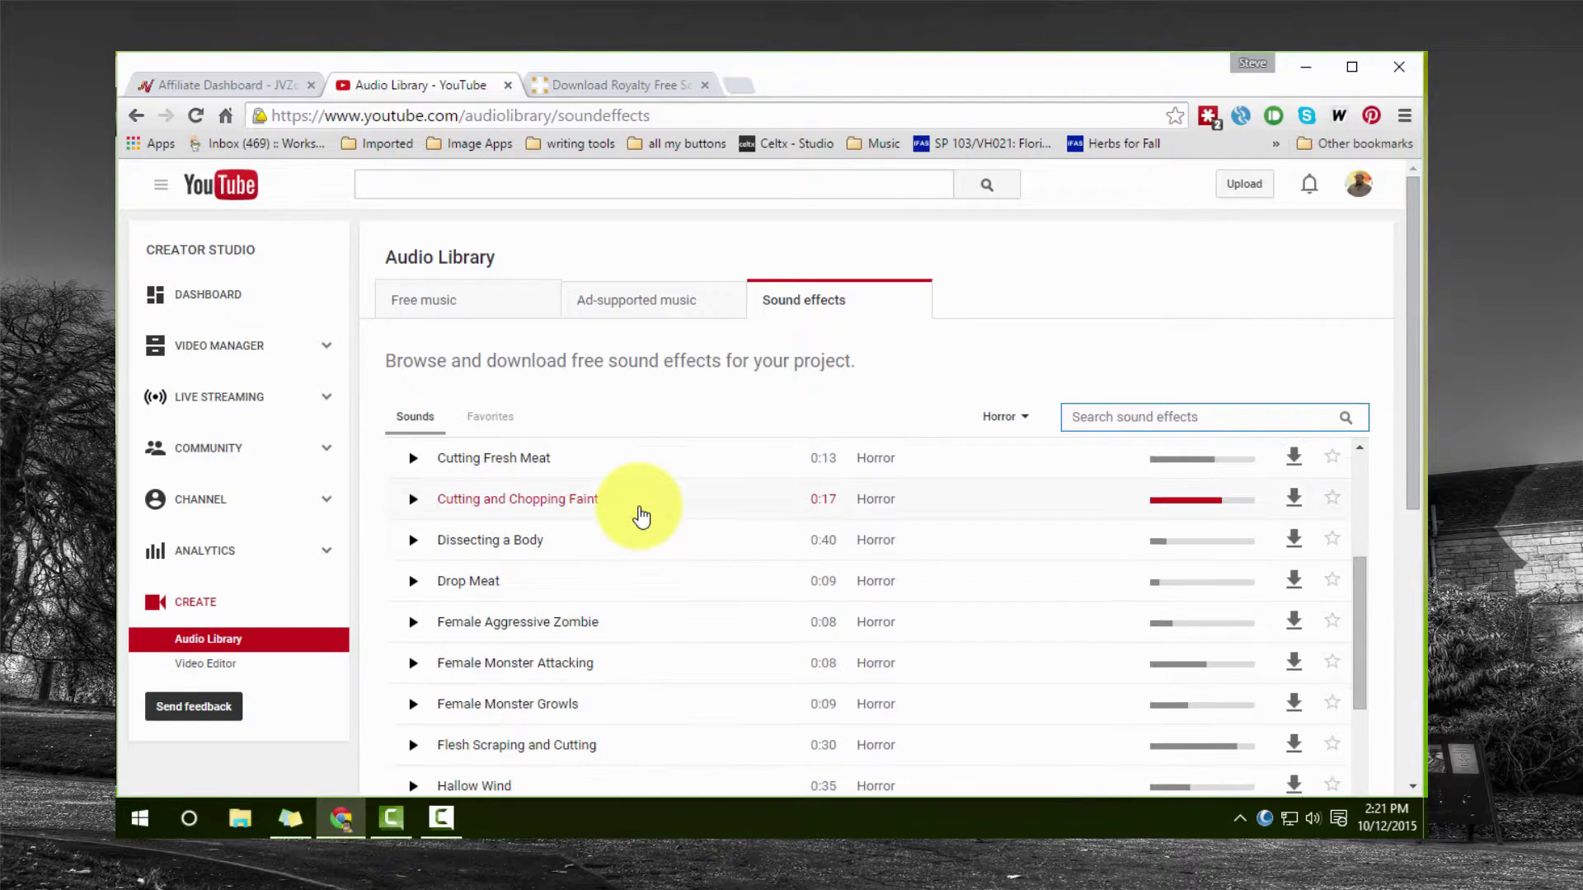
pyautogui.scroll(-2, 641, 521)
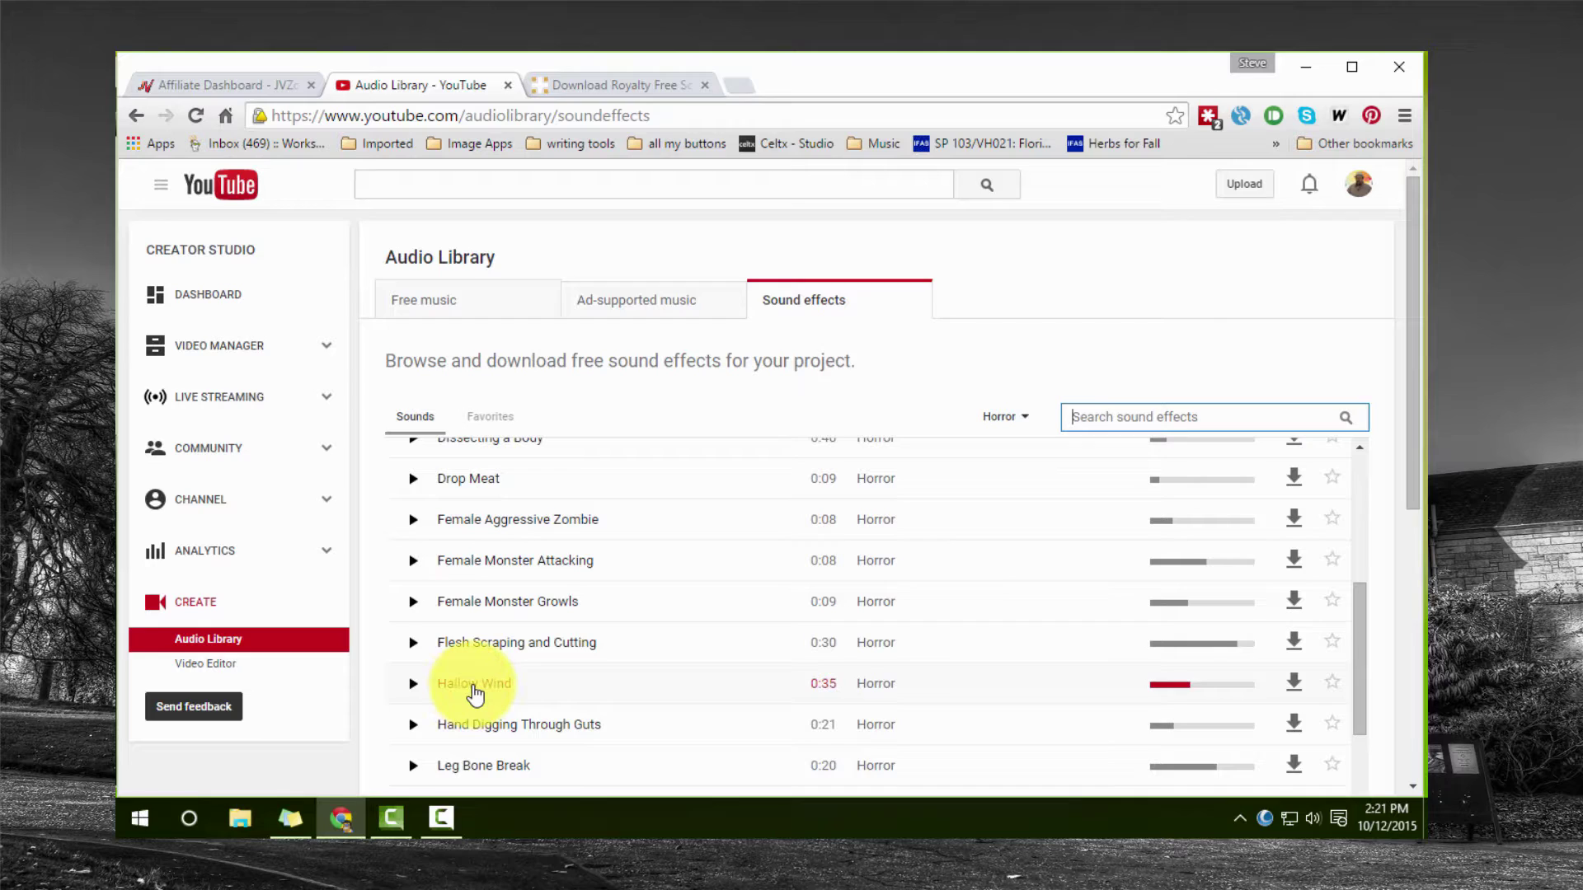
pyautogui.click(414, 686)
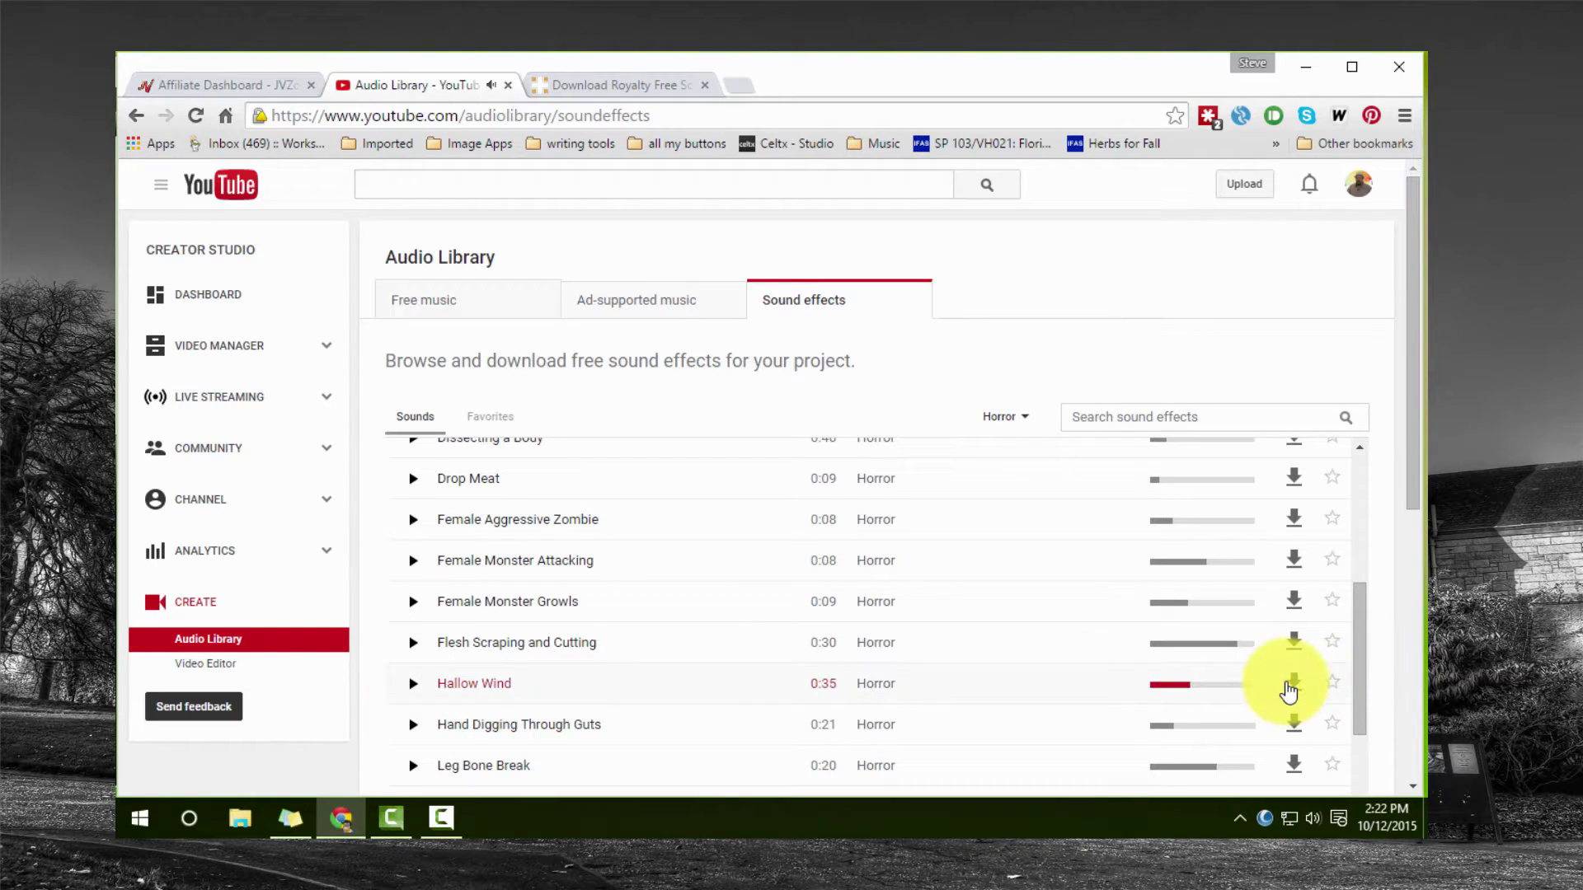
pyautogui.click(1293, 689)
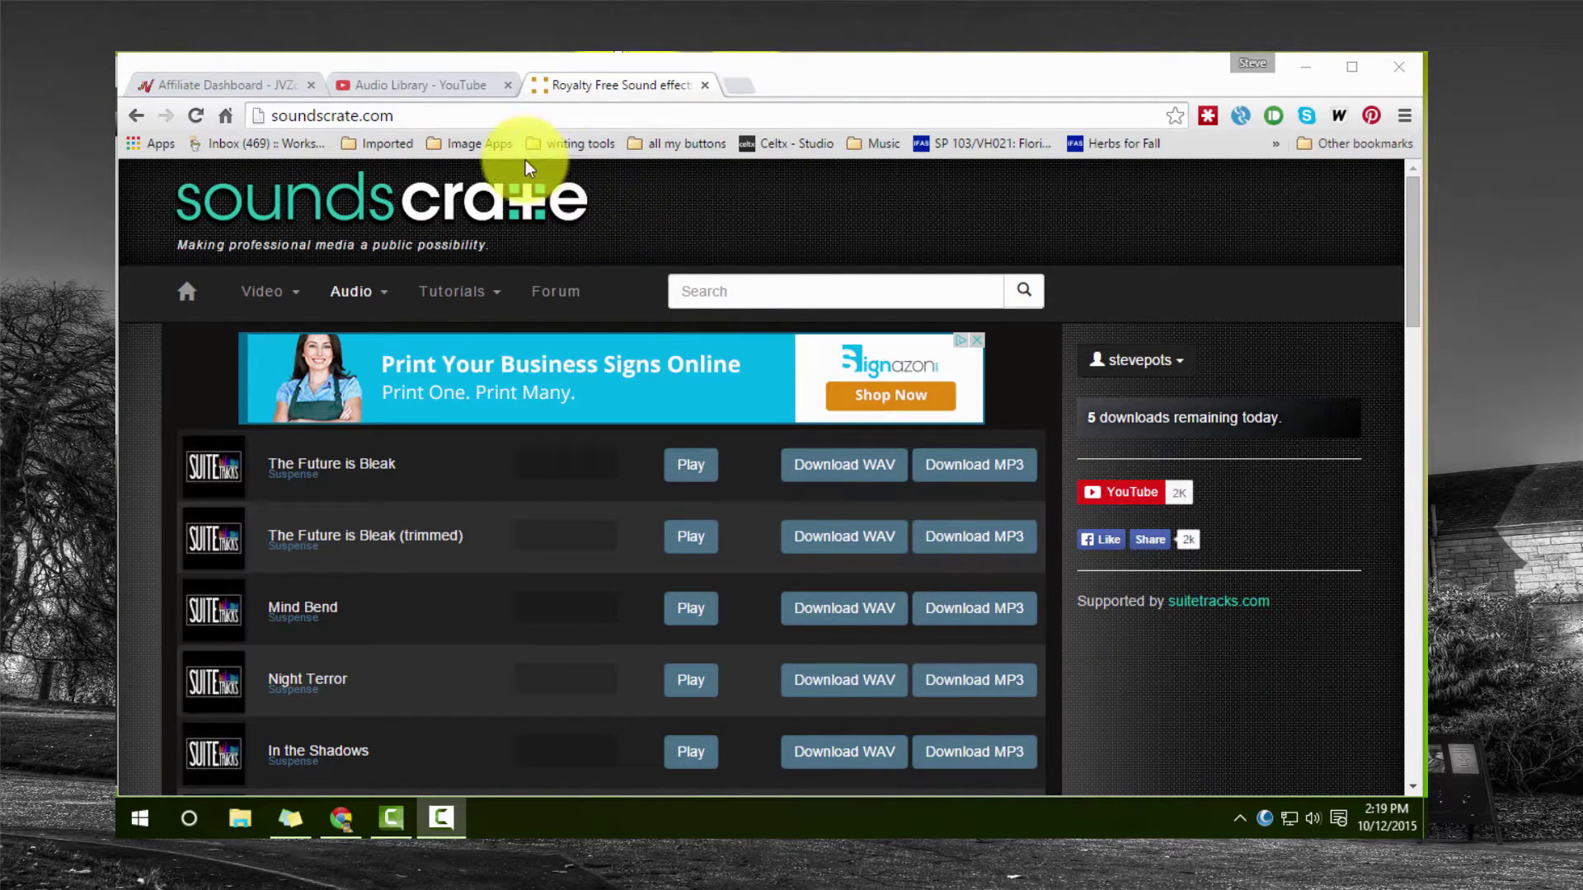
# Search Soundscrate for 'Thunder'.
pyautogui.click(771, 295)
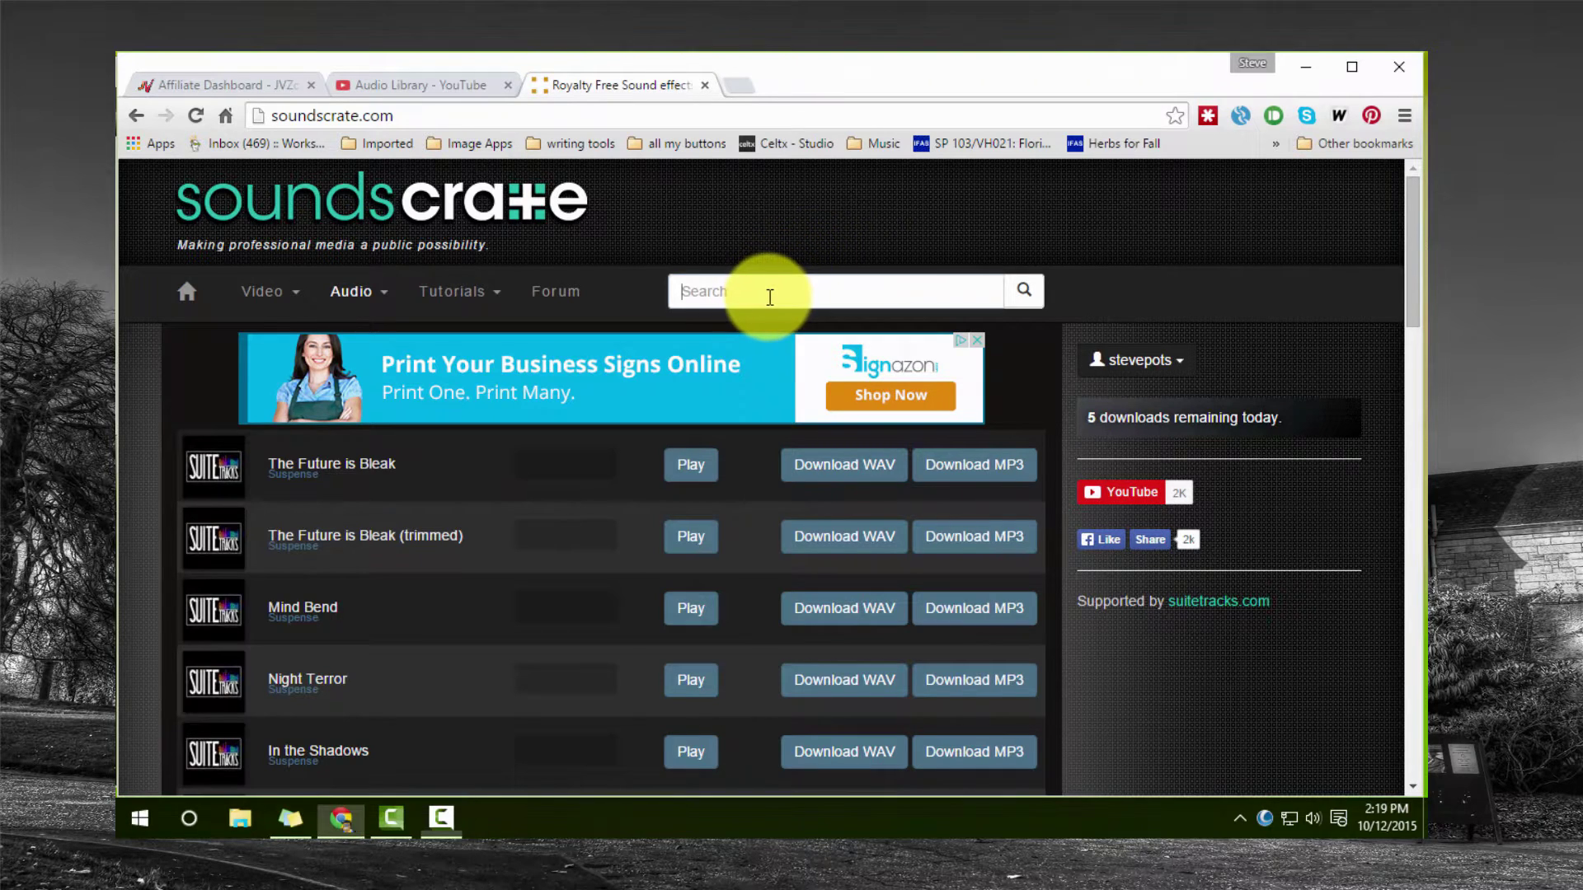
pyautogui.write('T')
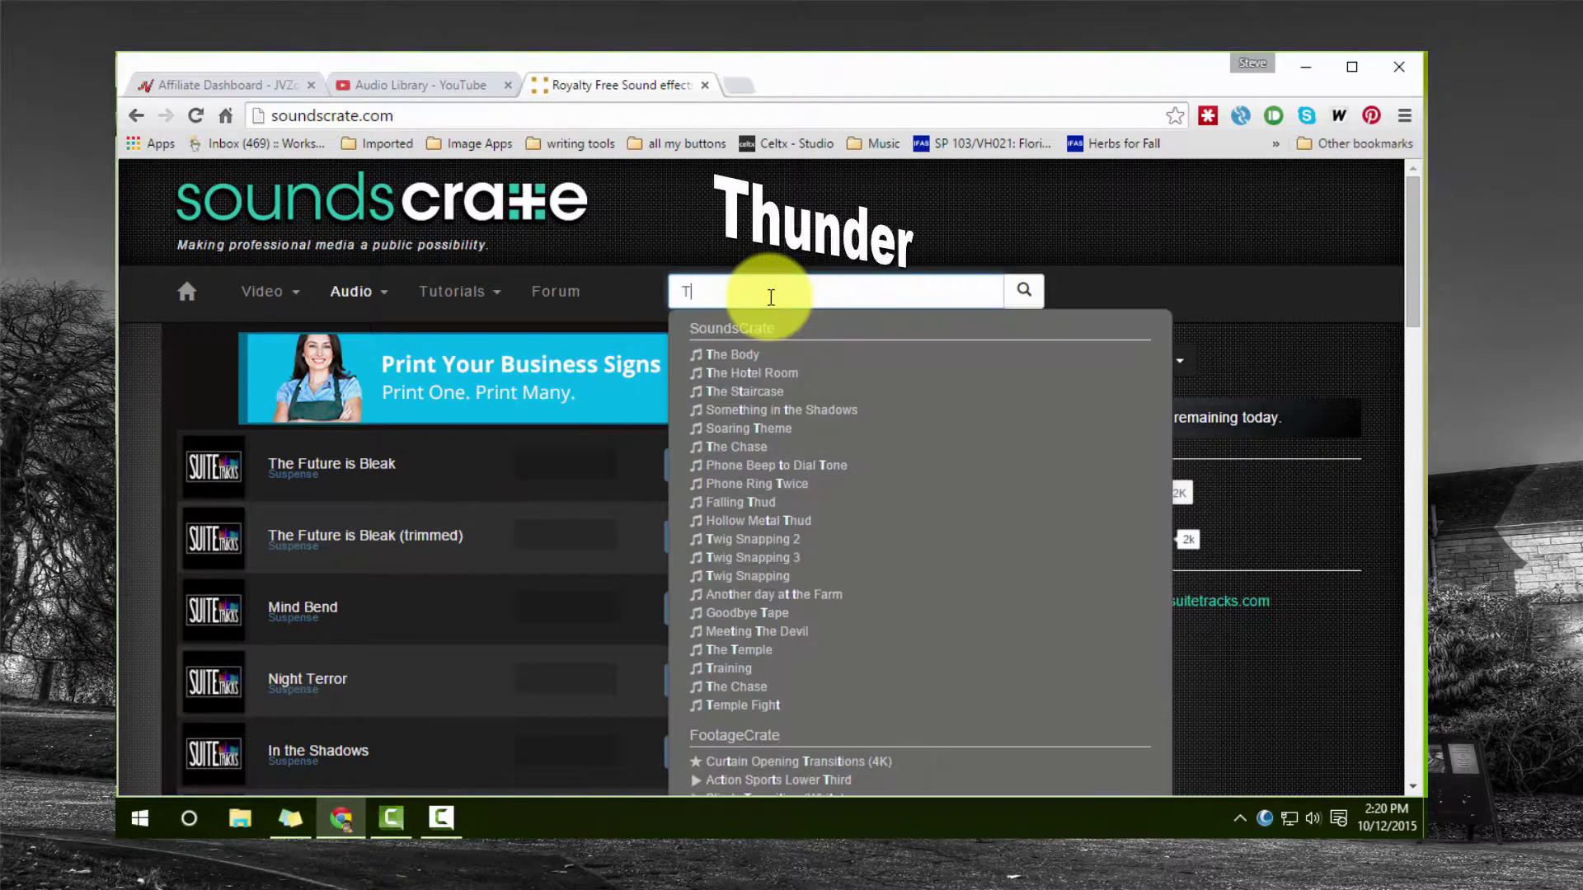
pyautogui.write('hunder')
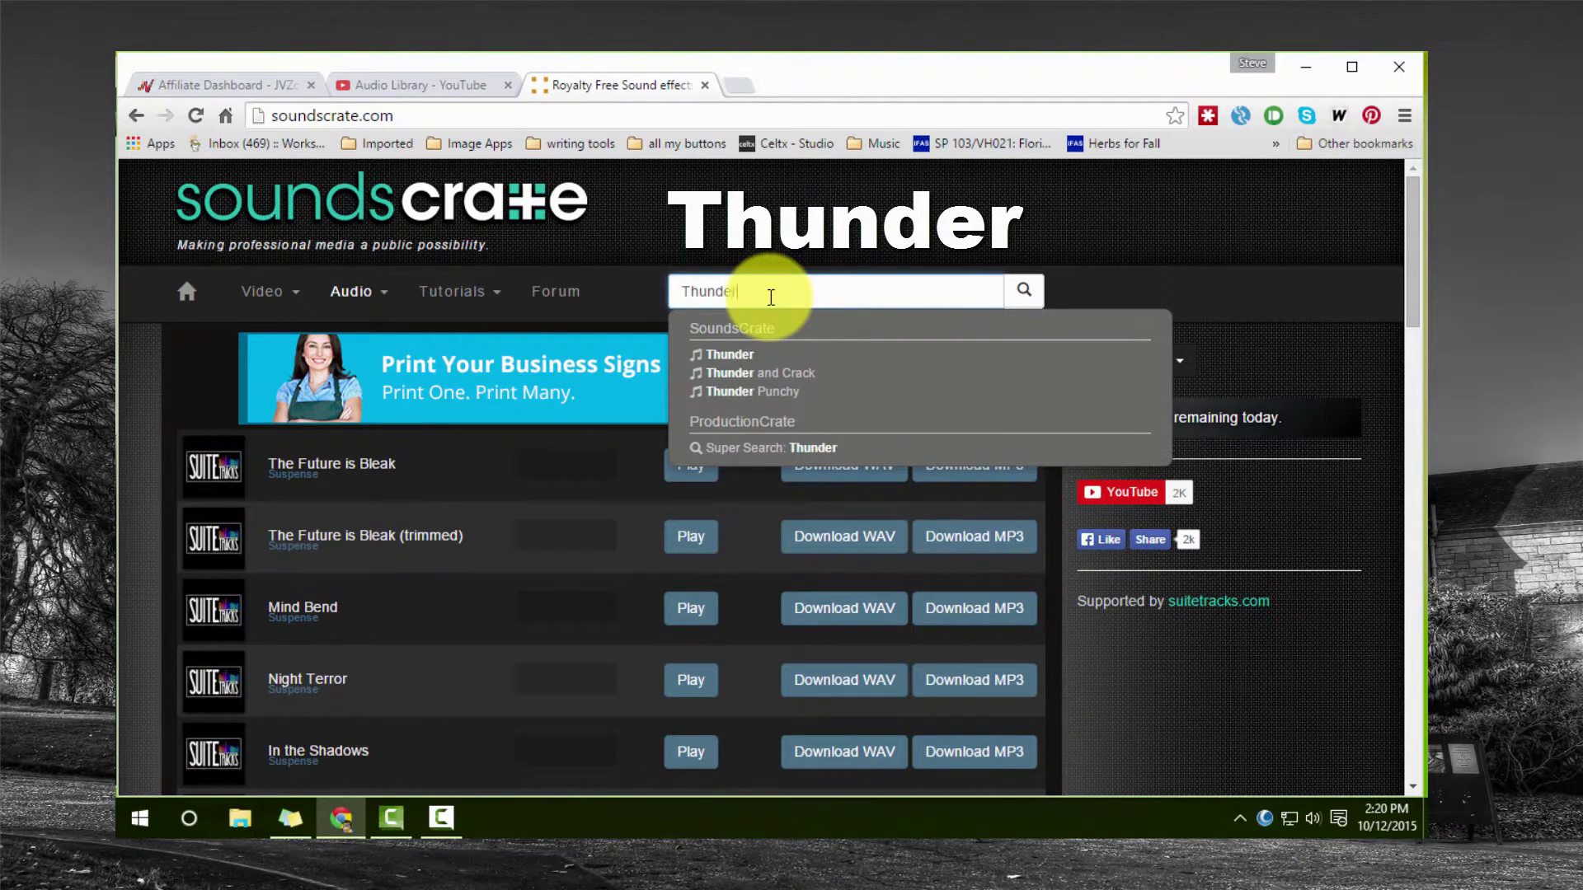
pyautogui.press('Return')
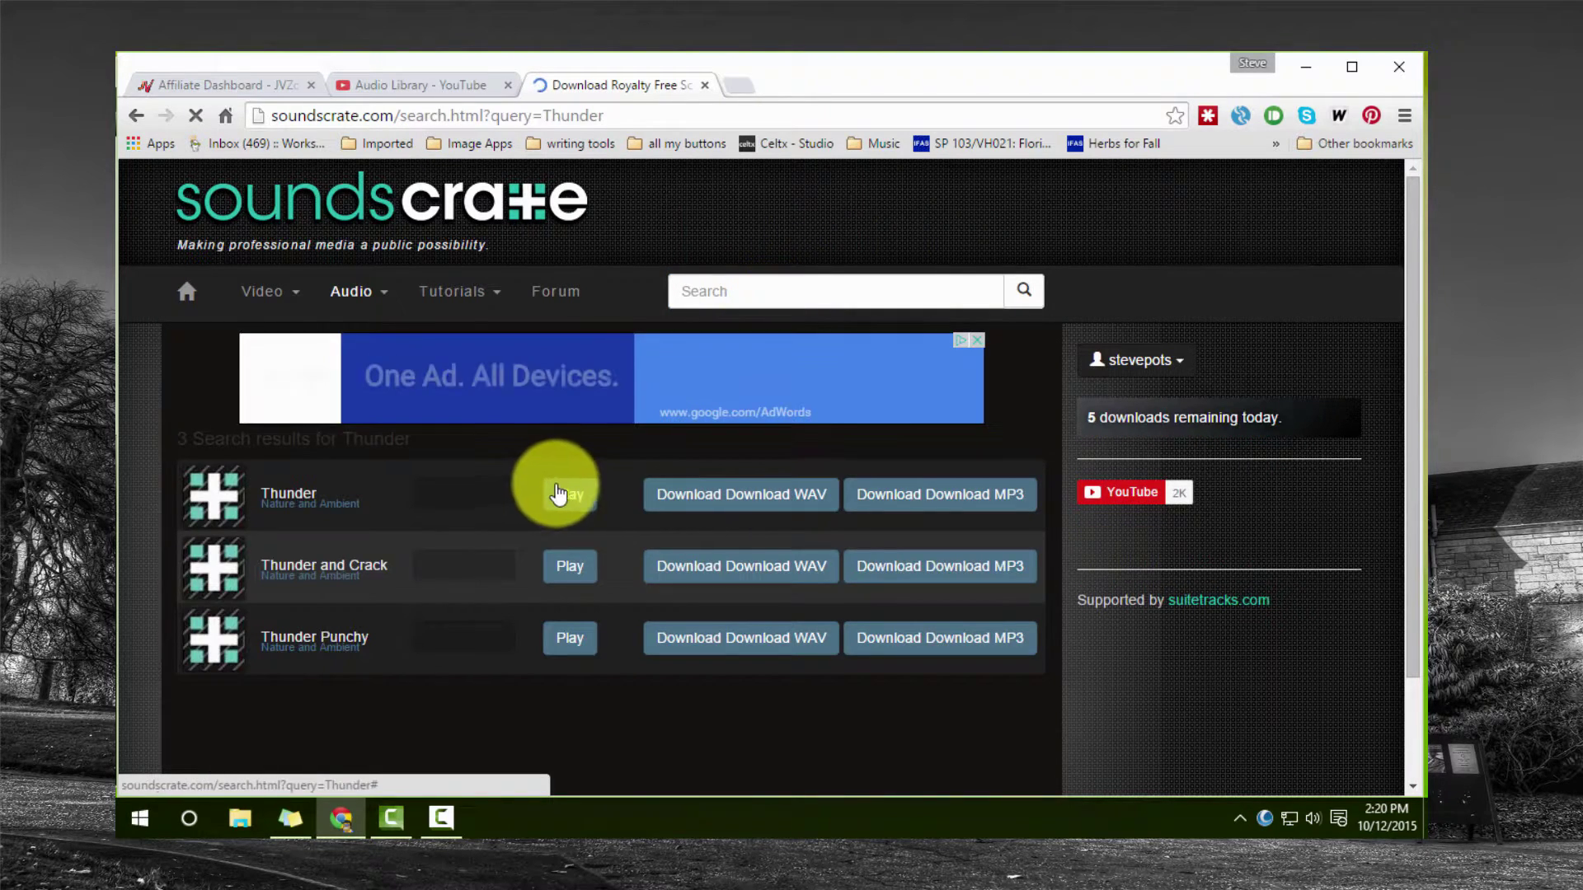
# Preview and stop the Thunder, Thunder and Crack, and Thunder Punchy results.
pyautogui.click(560, 497)
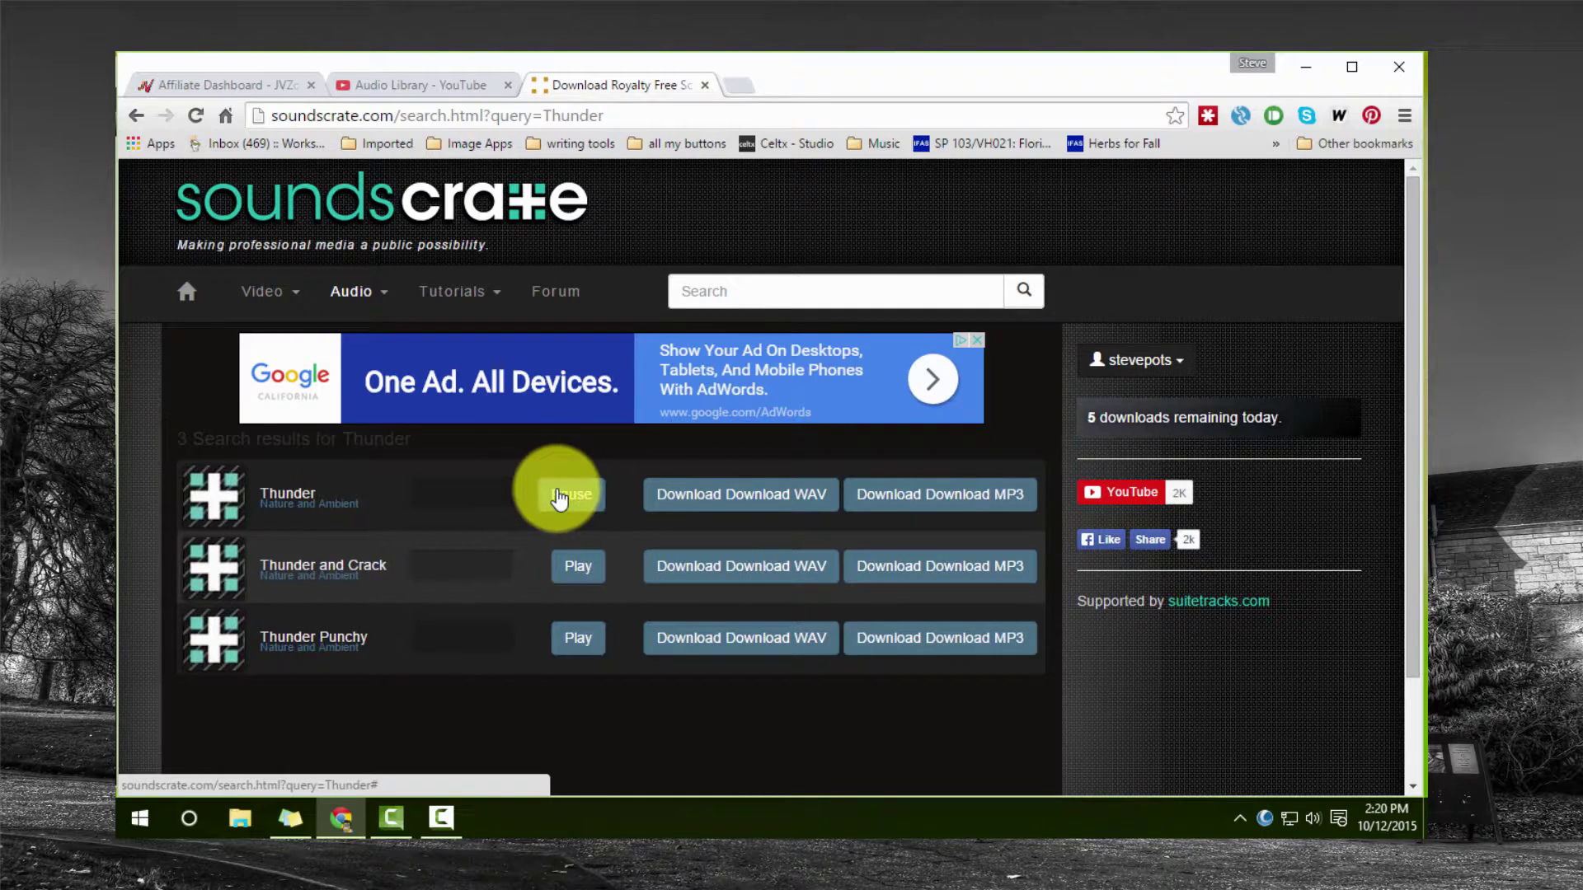
pyautogui.click(577, 567)
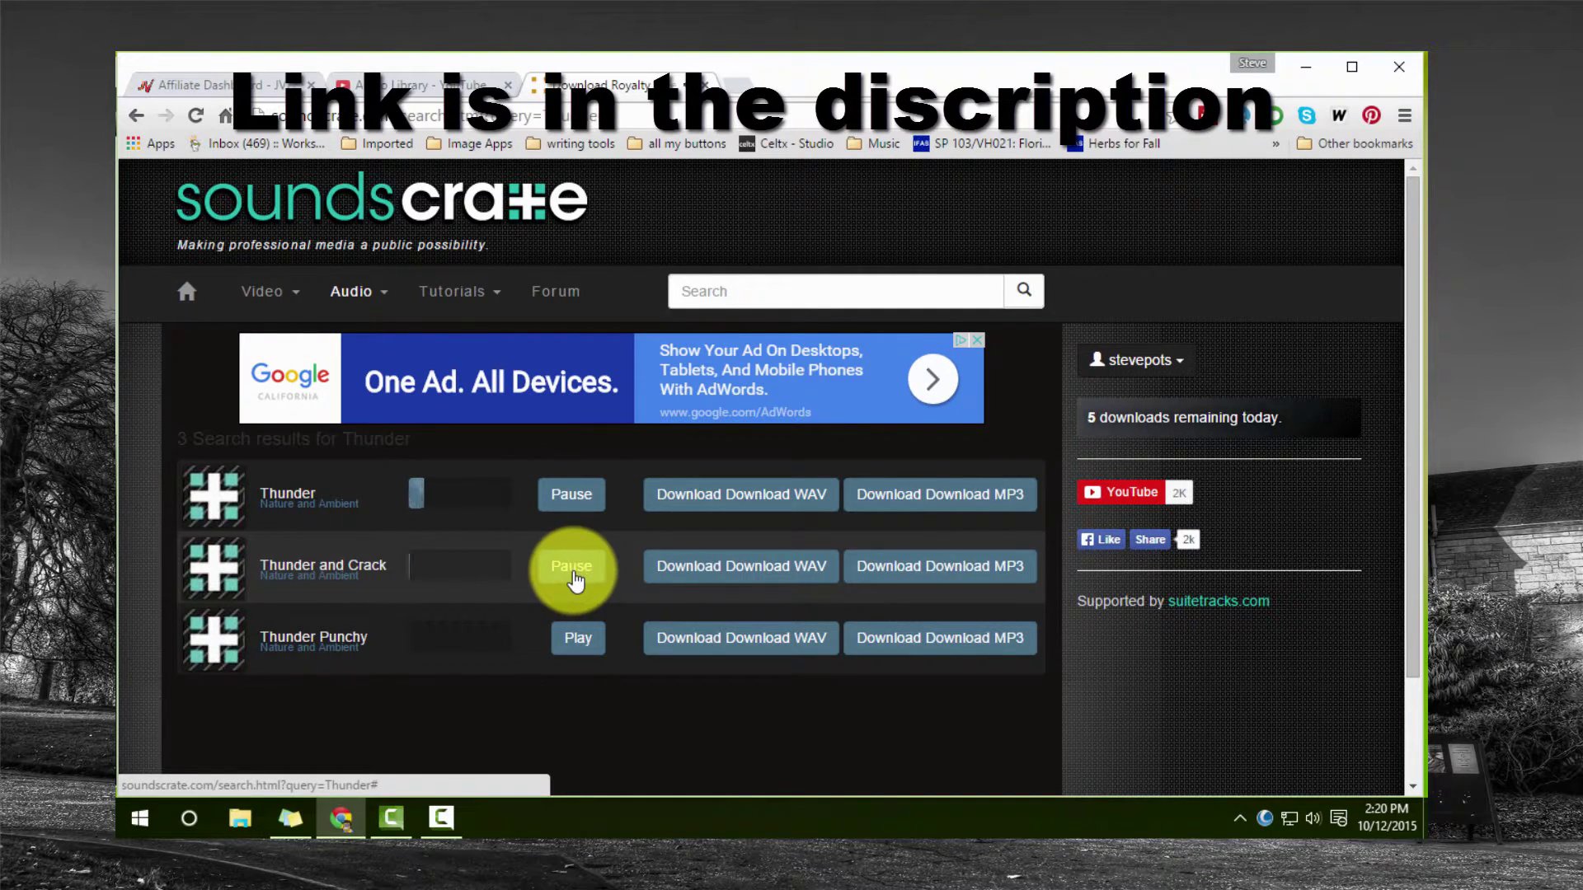
pyautogui.click(580, 642)
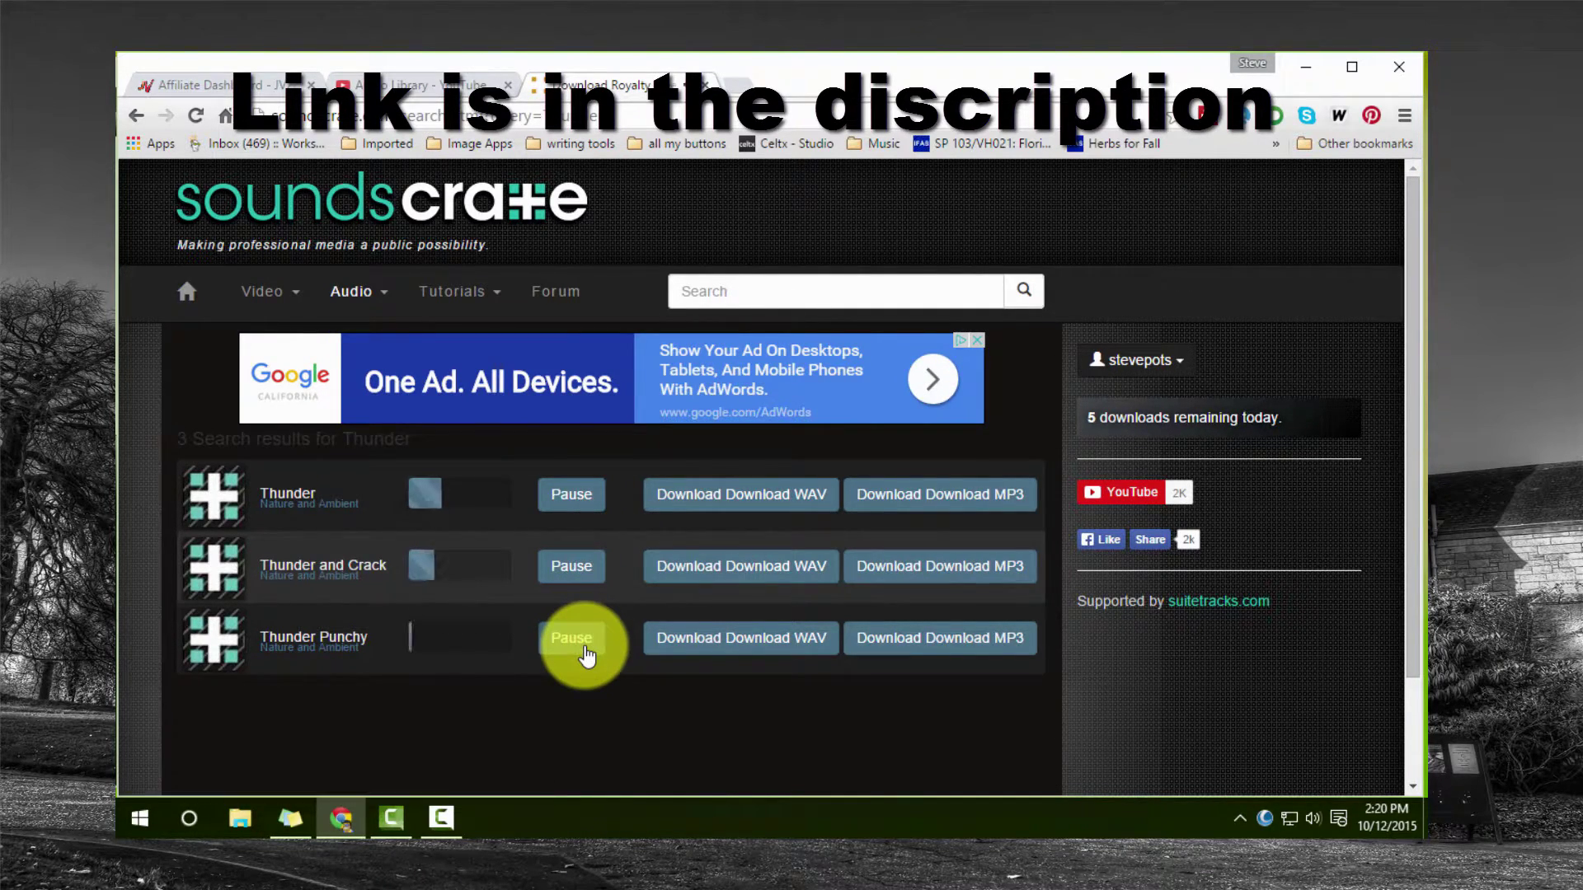
pyautogui.click(585, 648)
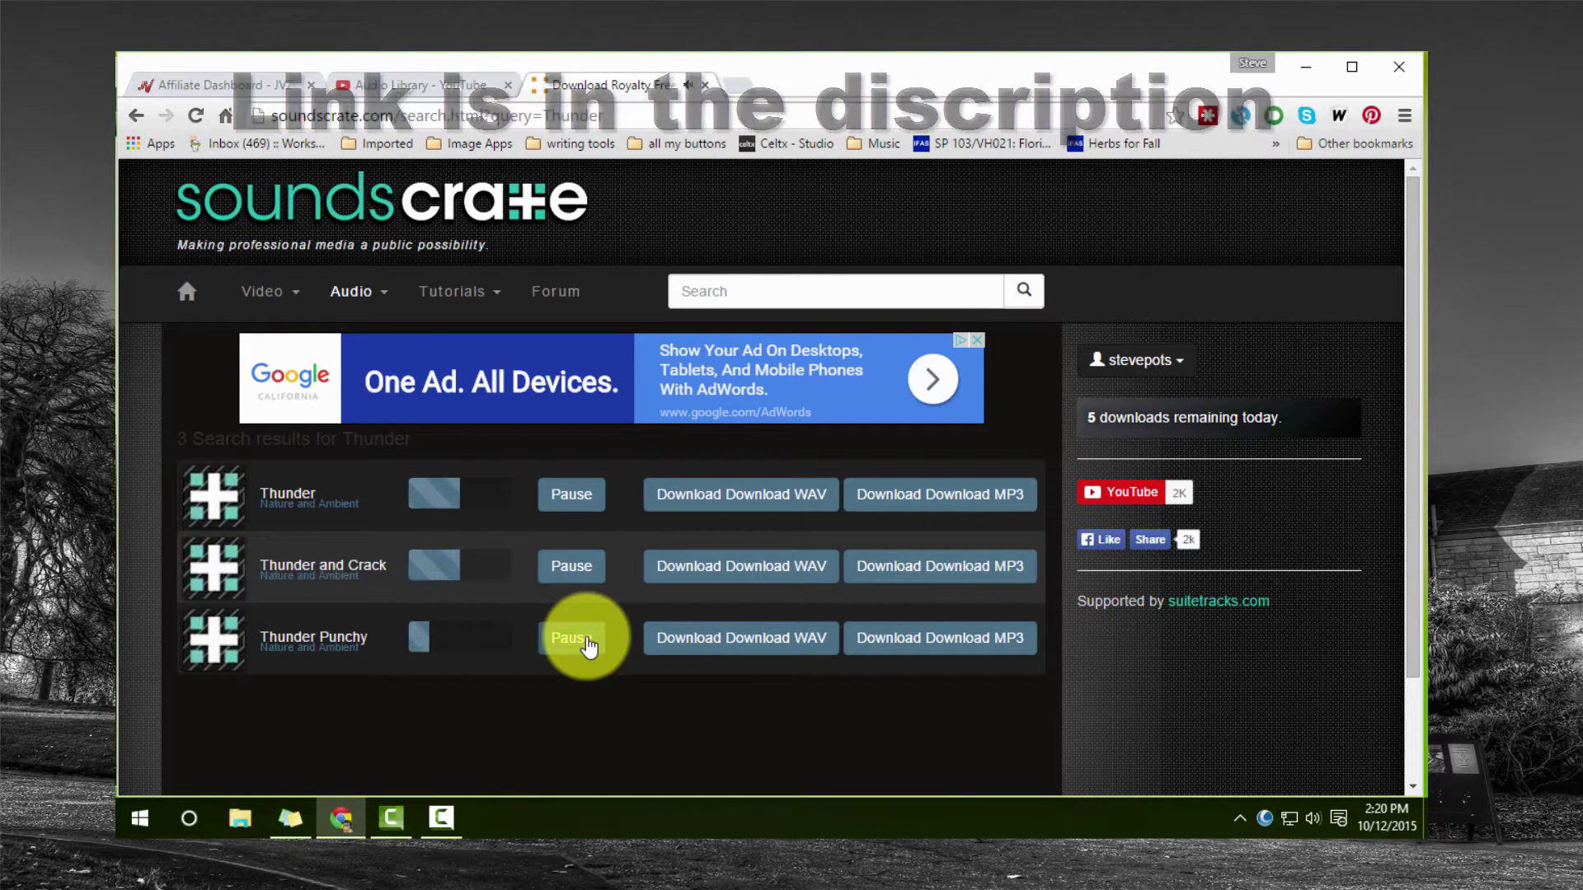
pyautogui.click(590, 553)
pyautogui.click(596, 497)
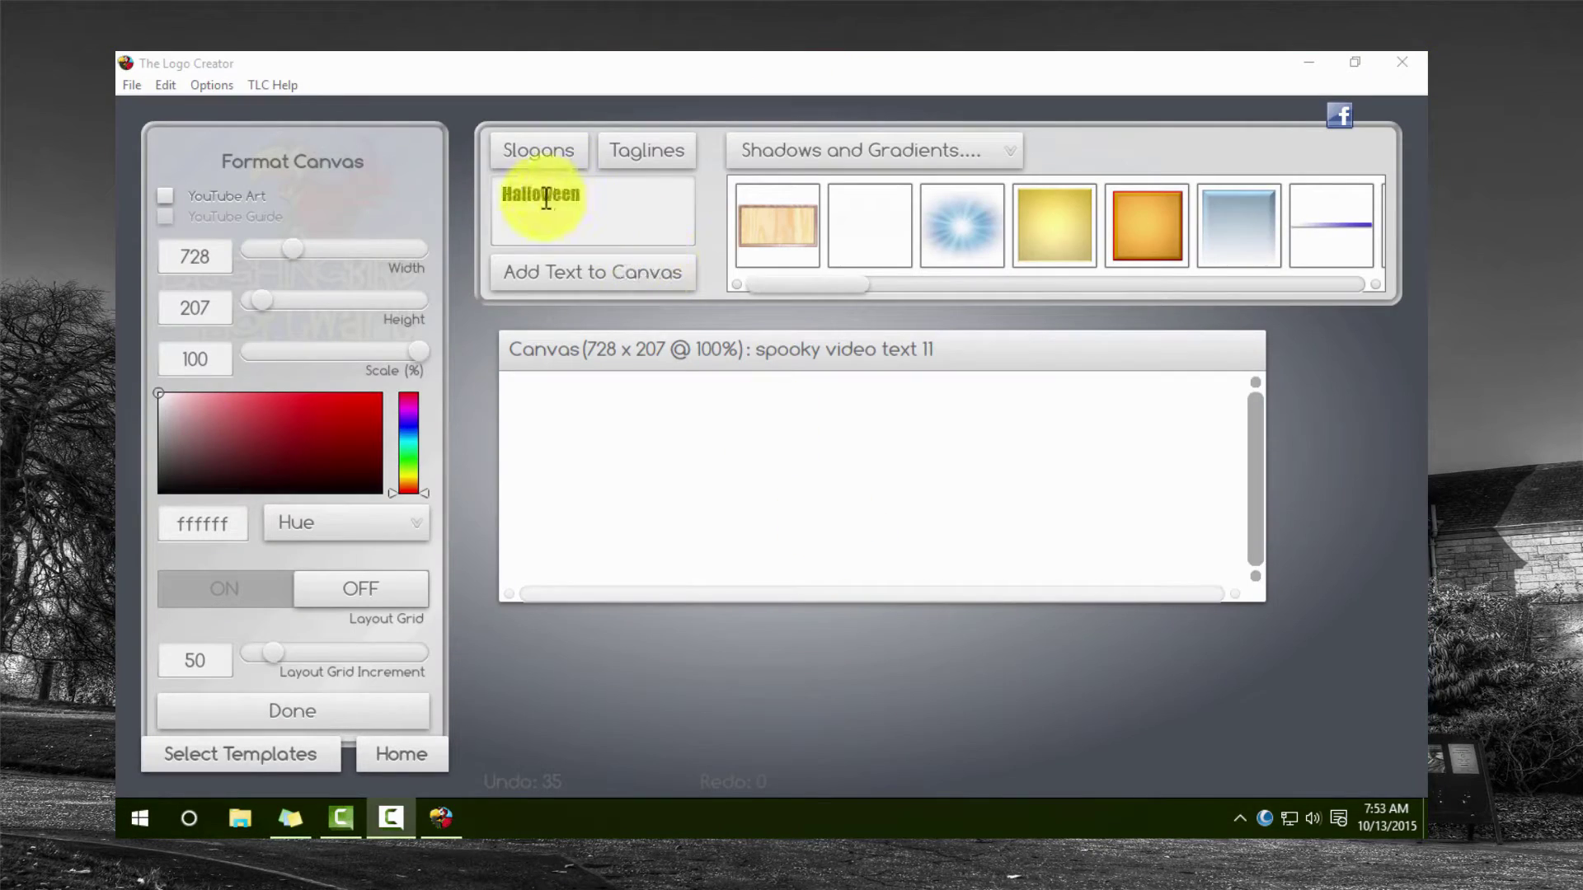
# Add the Halloween text, centre it, and fill it with a reversed white-to-red gradient.
pyautogui.click(500, 190)
pyautogui.click(606, 283)
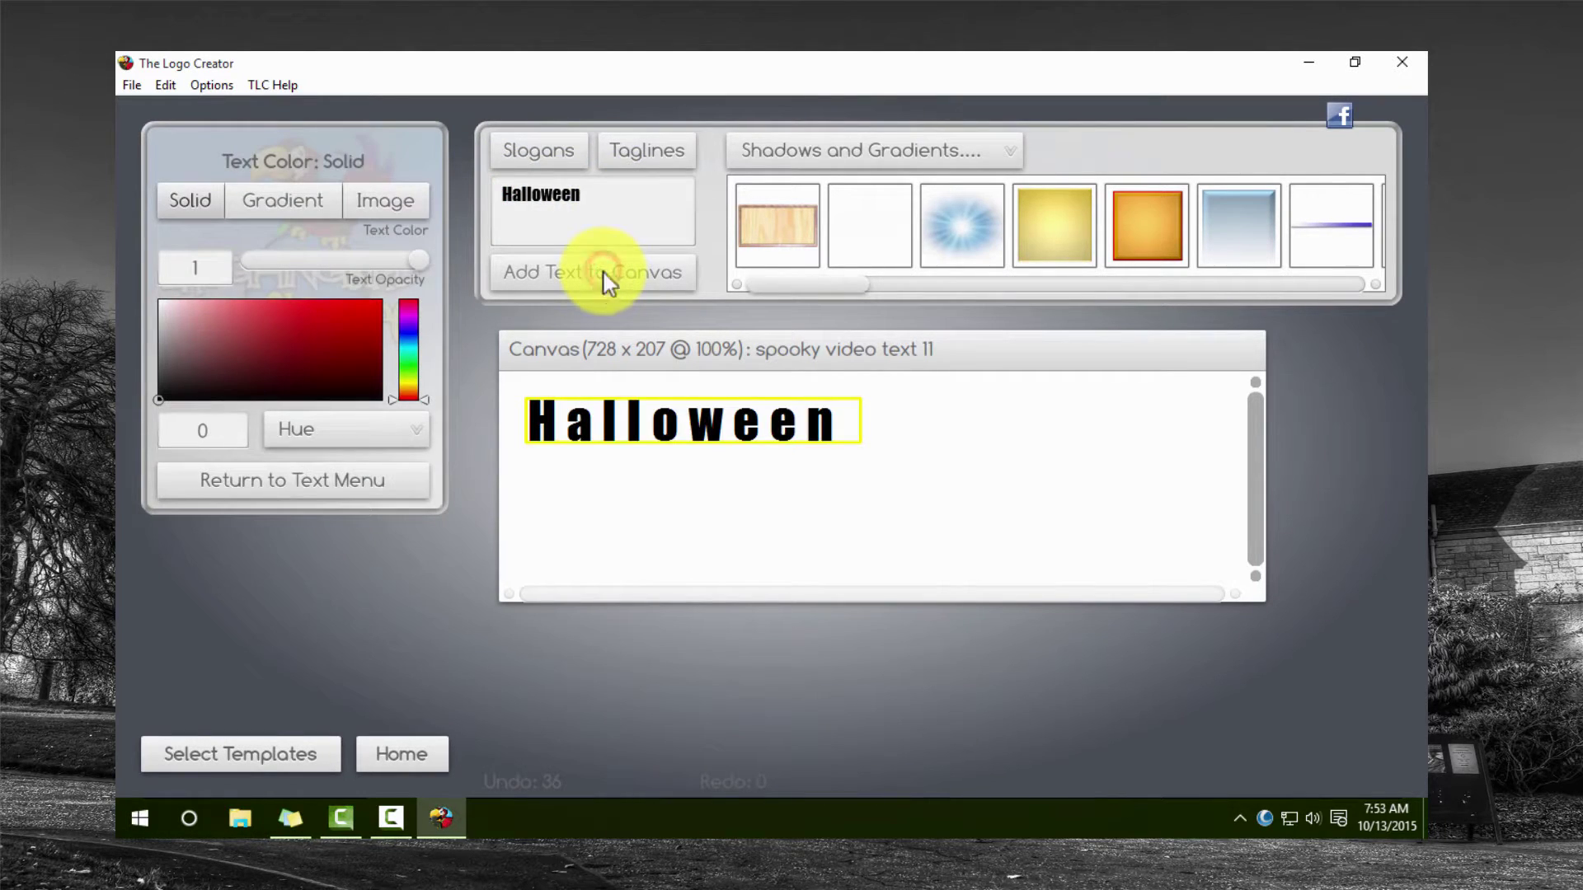
pyautogui.moveTo(642, 422); pyautogui.dragTo(761, 463)
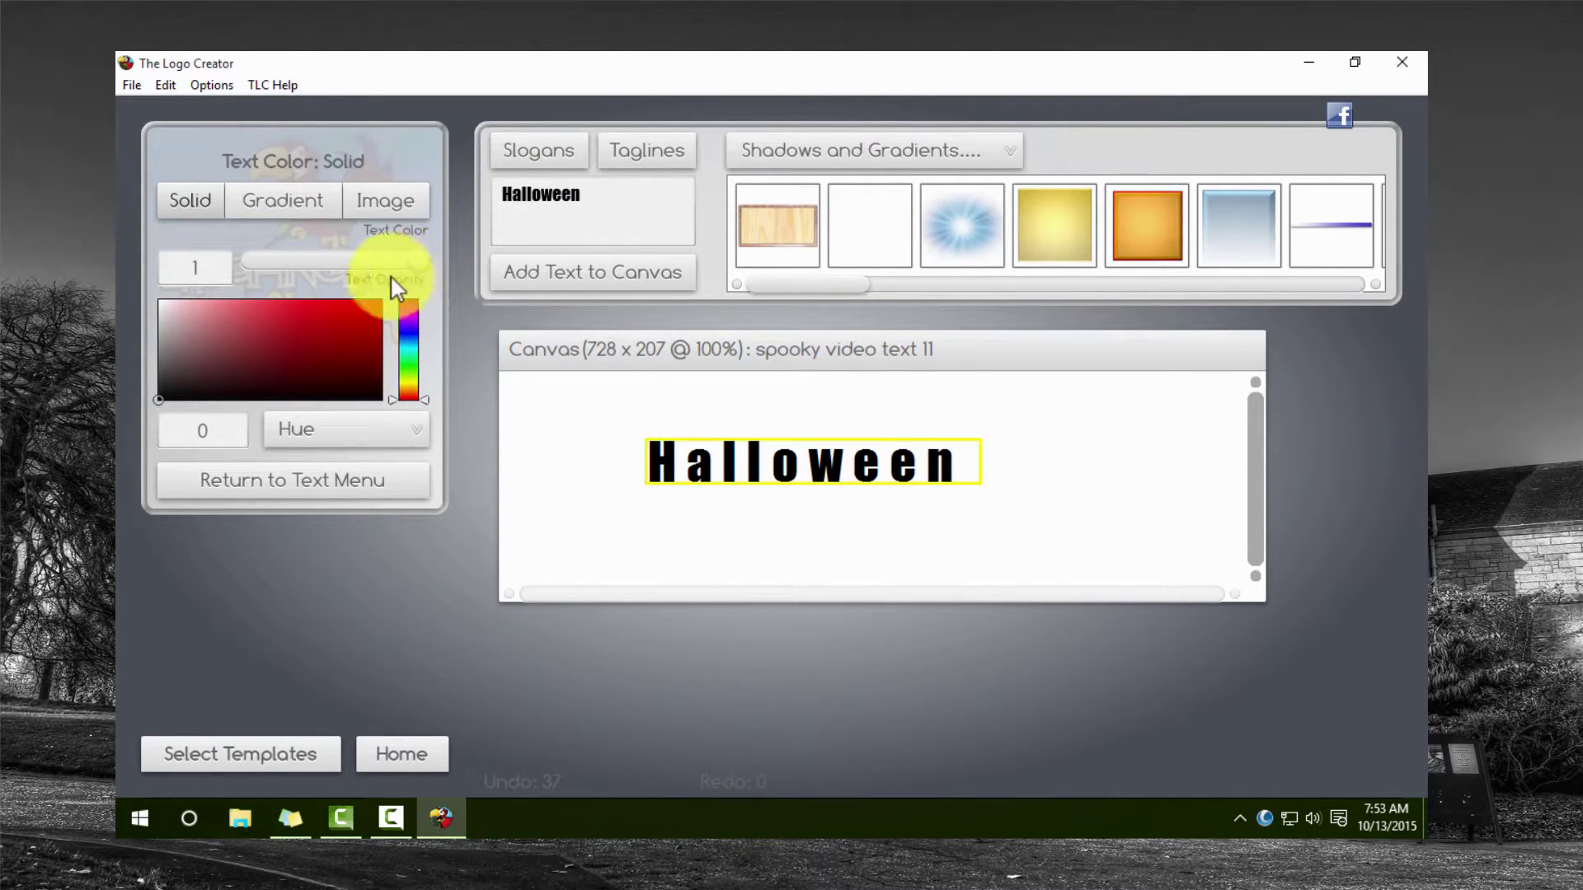
pyautogui.click(282, 202)
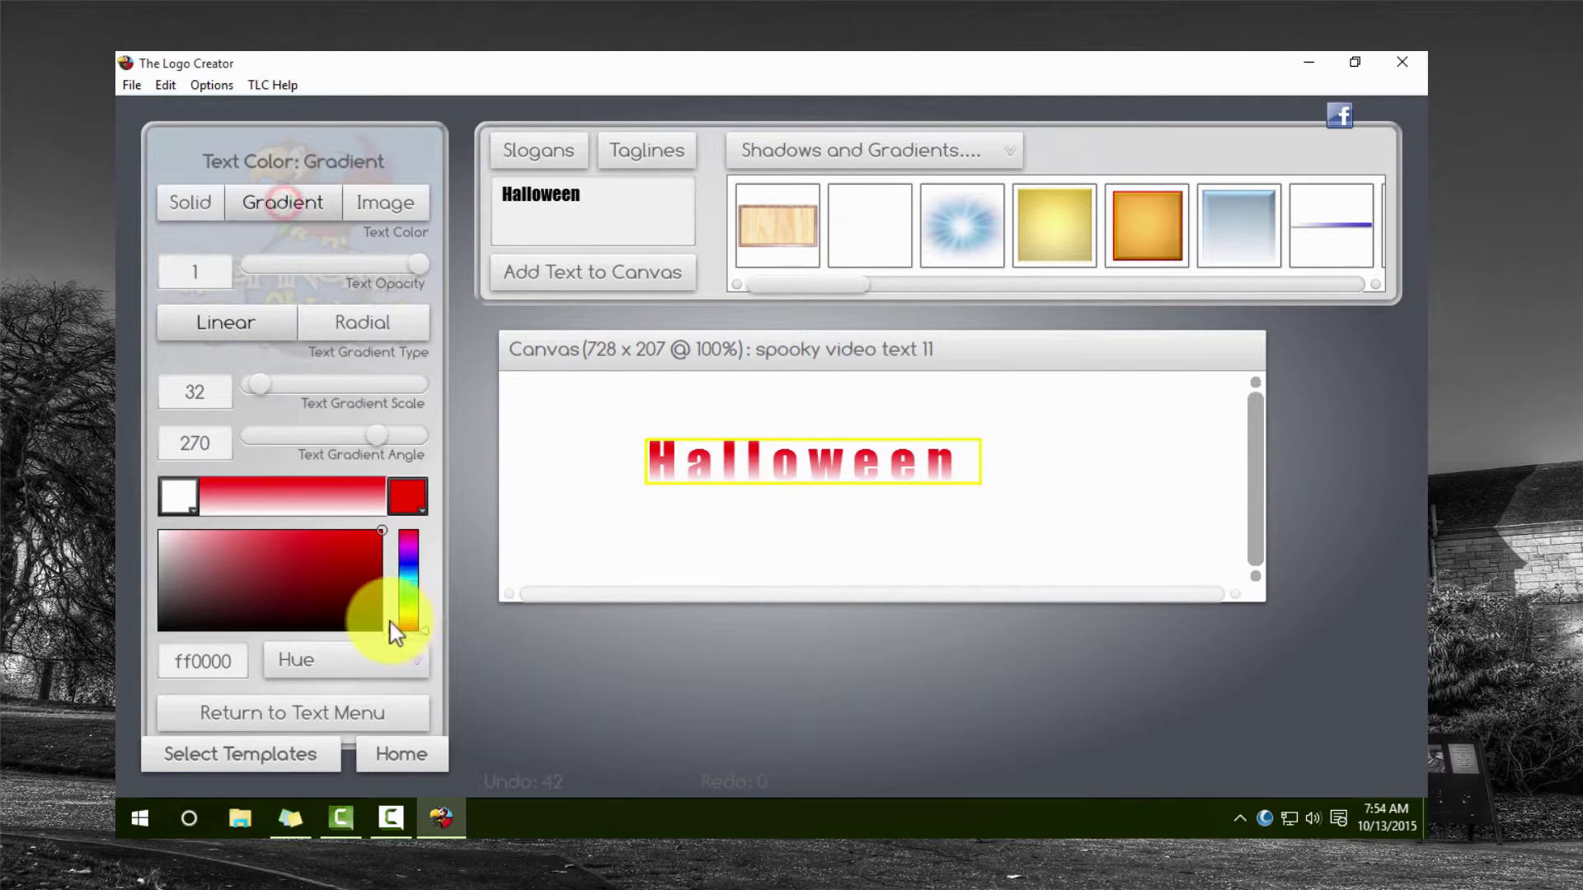
pyautogui.click(265, 385)
pyautogui.moveTo(268, 386)
pyautogui.mouseDown()
pyautogui.moveTo(297, 364)
pyautogui.moveTo(240, 382)
pyautogui.moveTo(269, 387)
pyautogui.mouseUp()
# Set Halloween in the SwingSet BB embedded font at text scale 163.
pyautogui.click(311, 710)
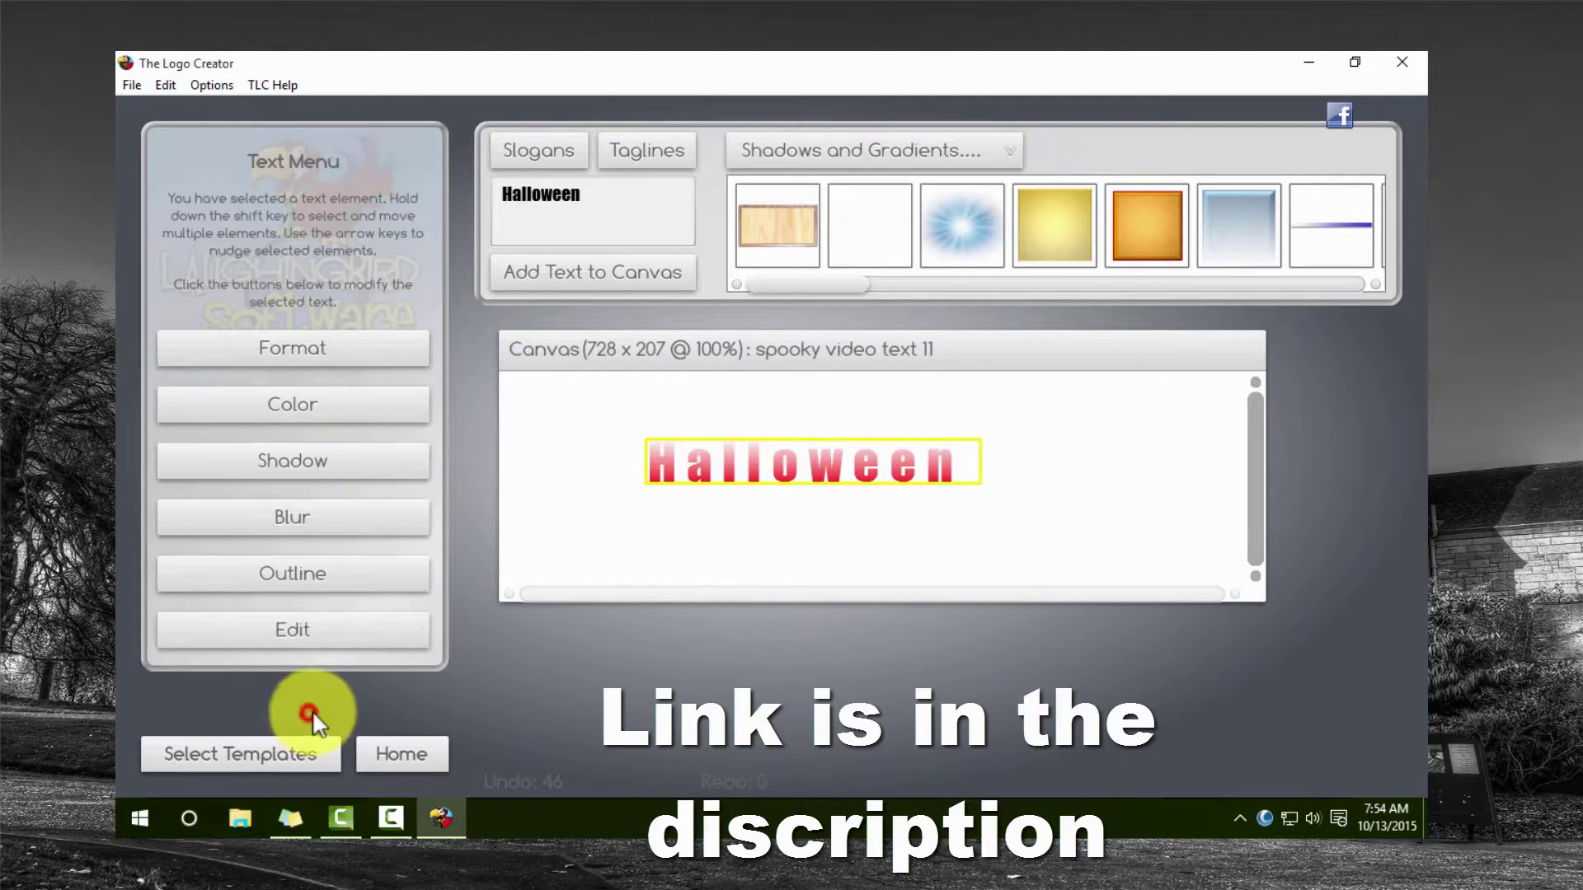
pyautogui.click(297, 350)
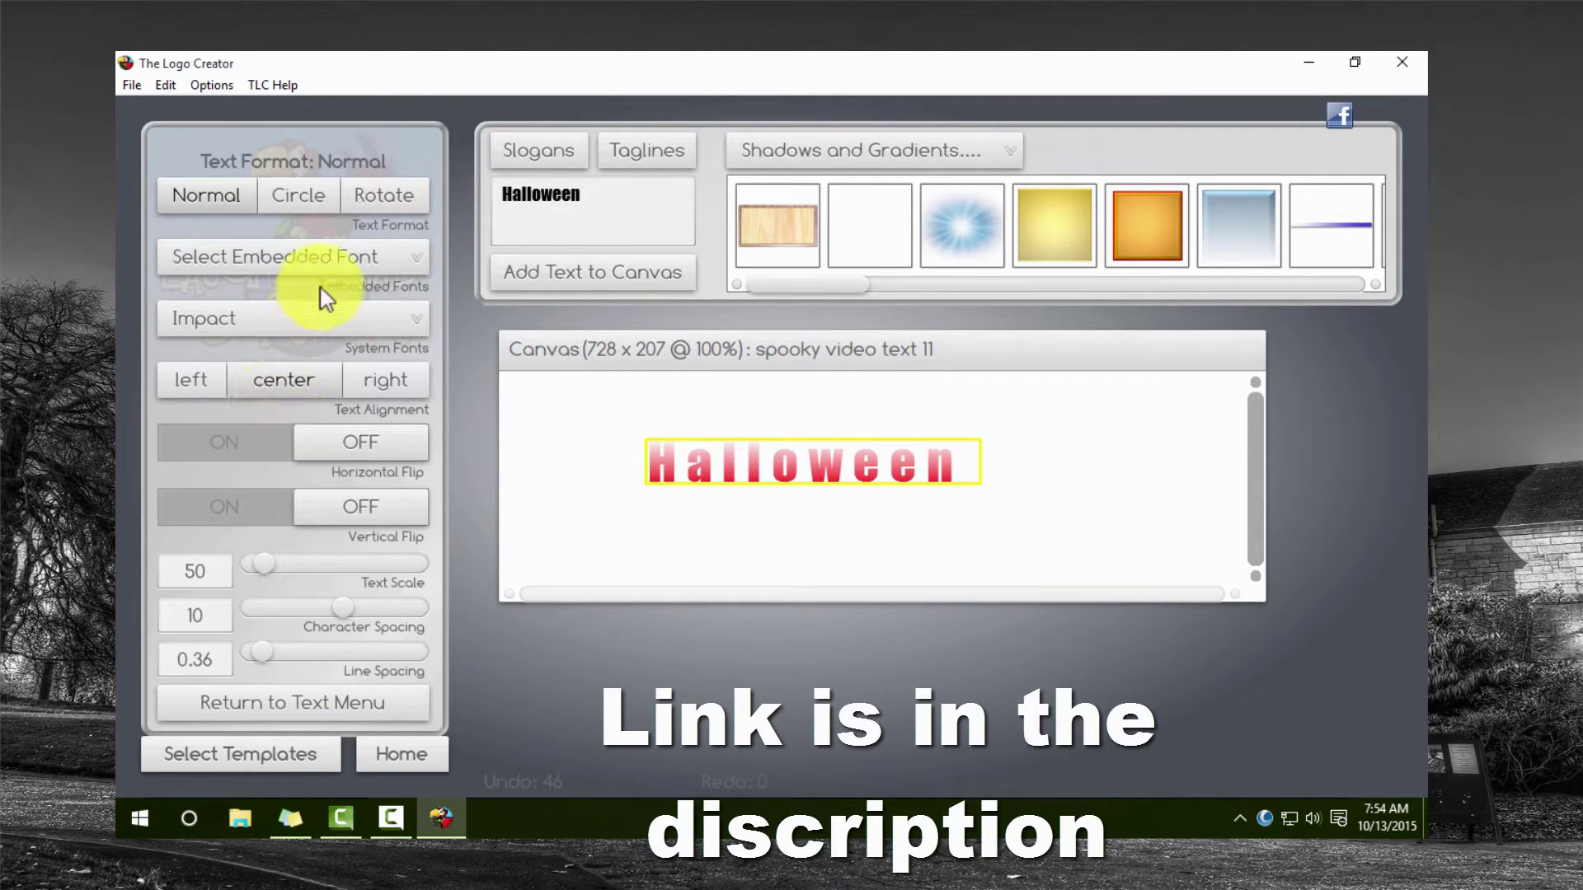
pyautogui.click(417, 257)
pyautogui.moveTo(412, 321); pyautogui.dragTo(230, 654)
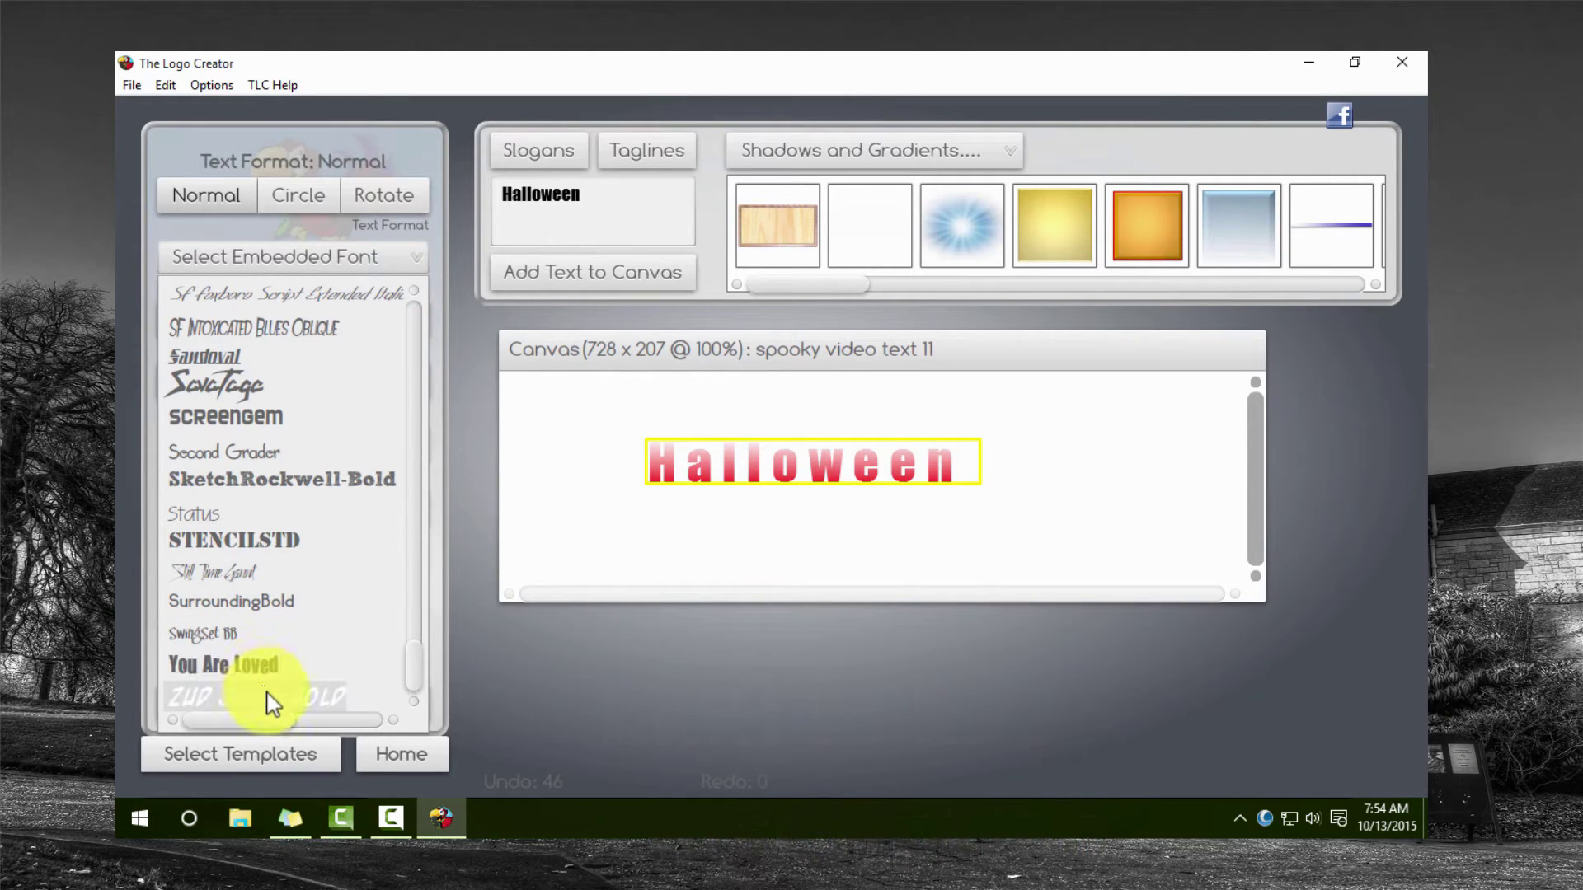
pyautogui.click(220, 637)
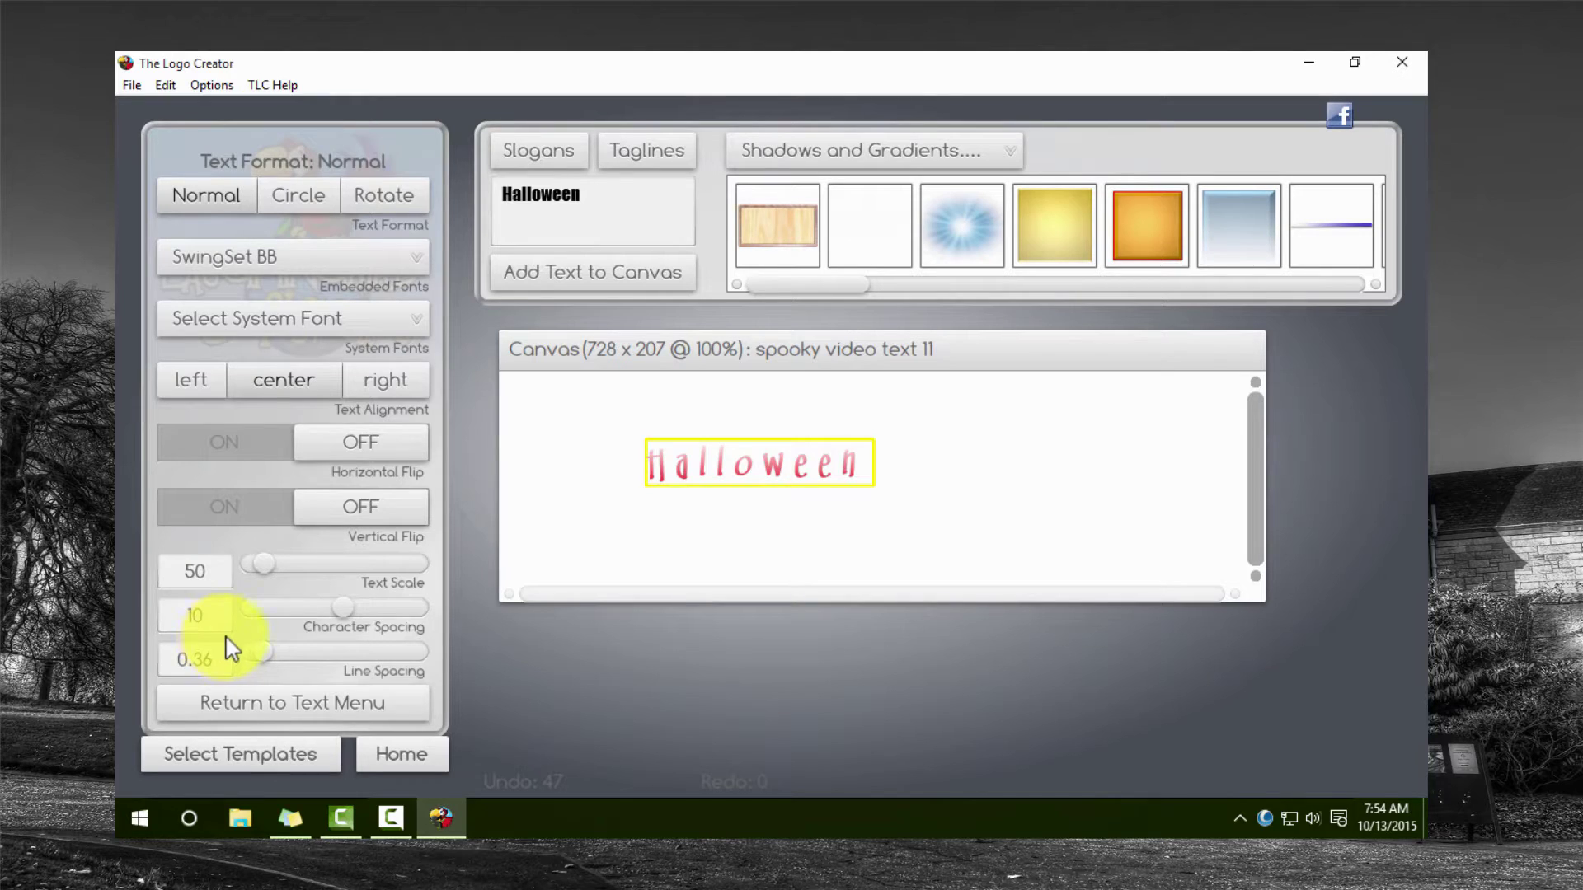
pyautogui.moveTo(258, 571); pyautogui.dragTo(302, 567)
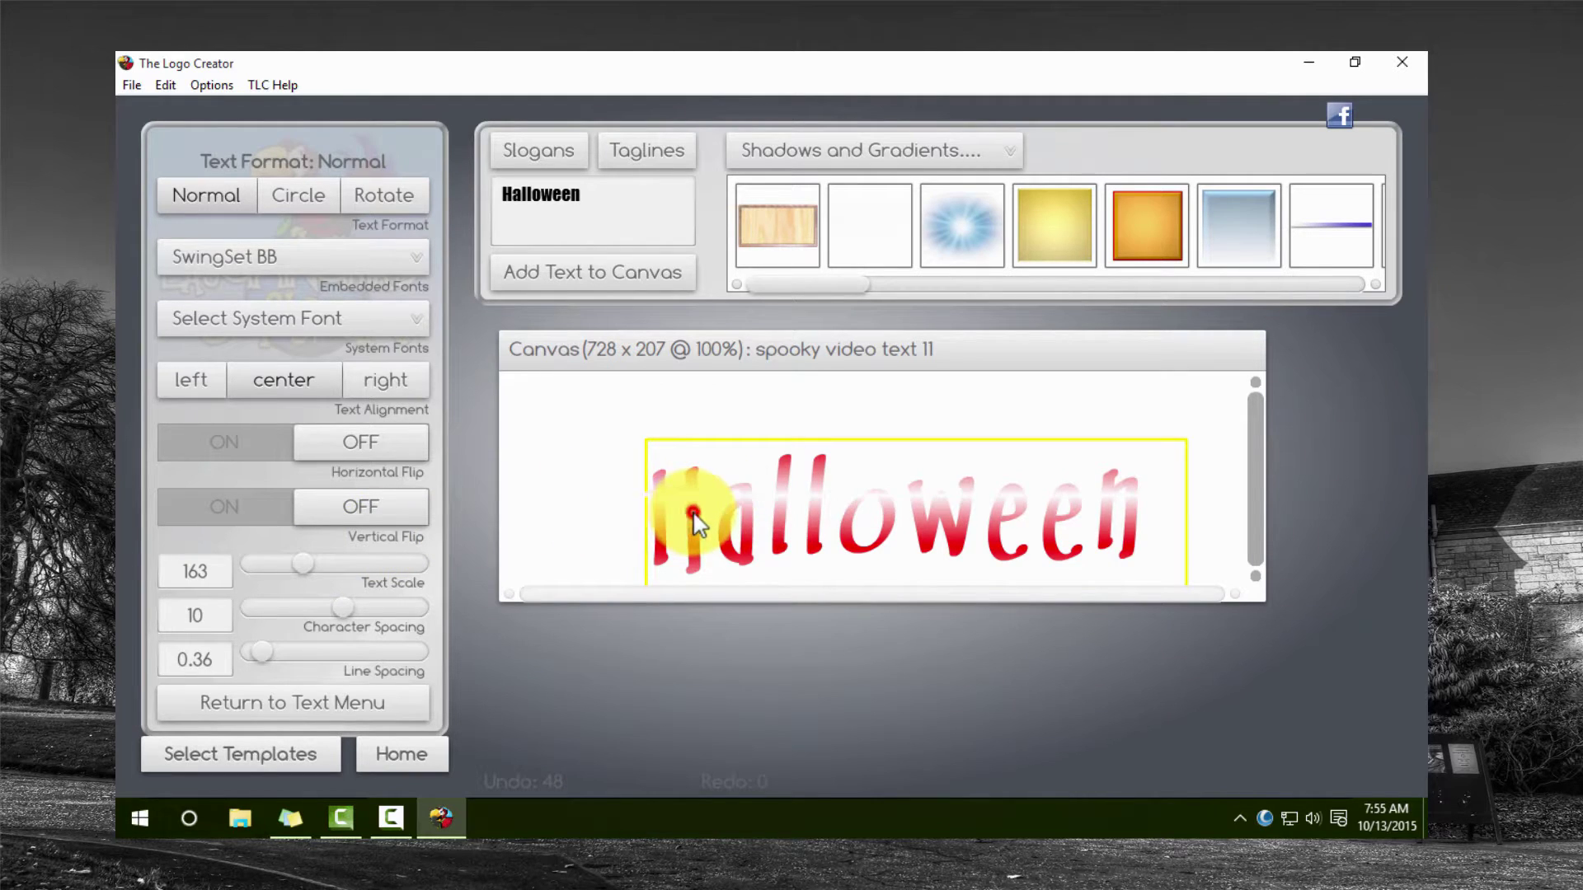
# Raise the text gradient scale to 105 and move Halloween up and left.
pyautogui.click(383, 714)
pyautogui.click(338, 410)
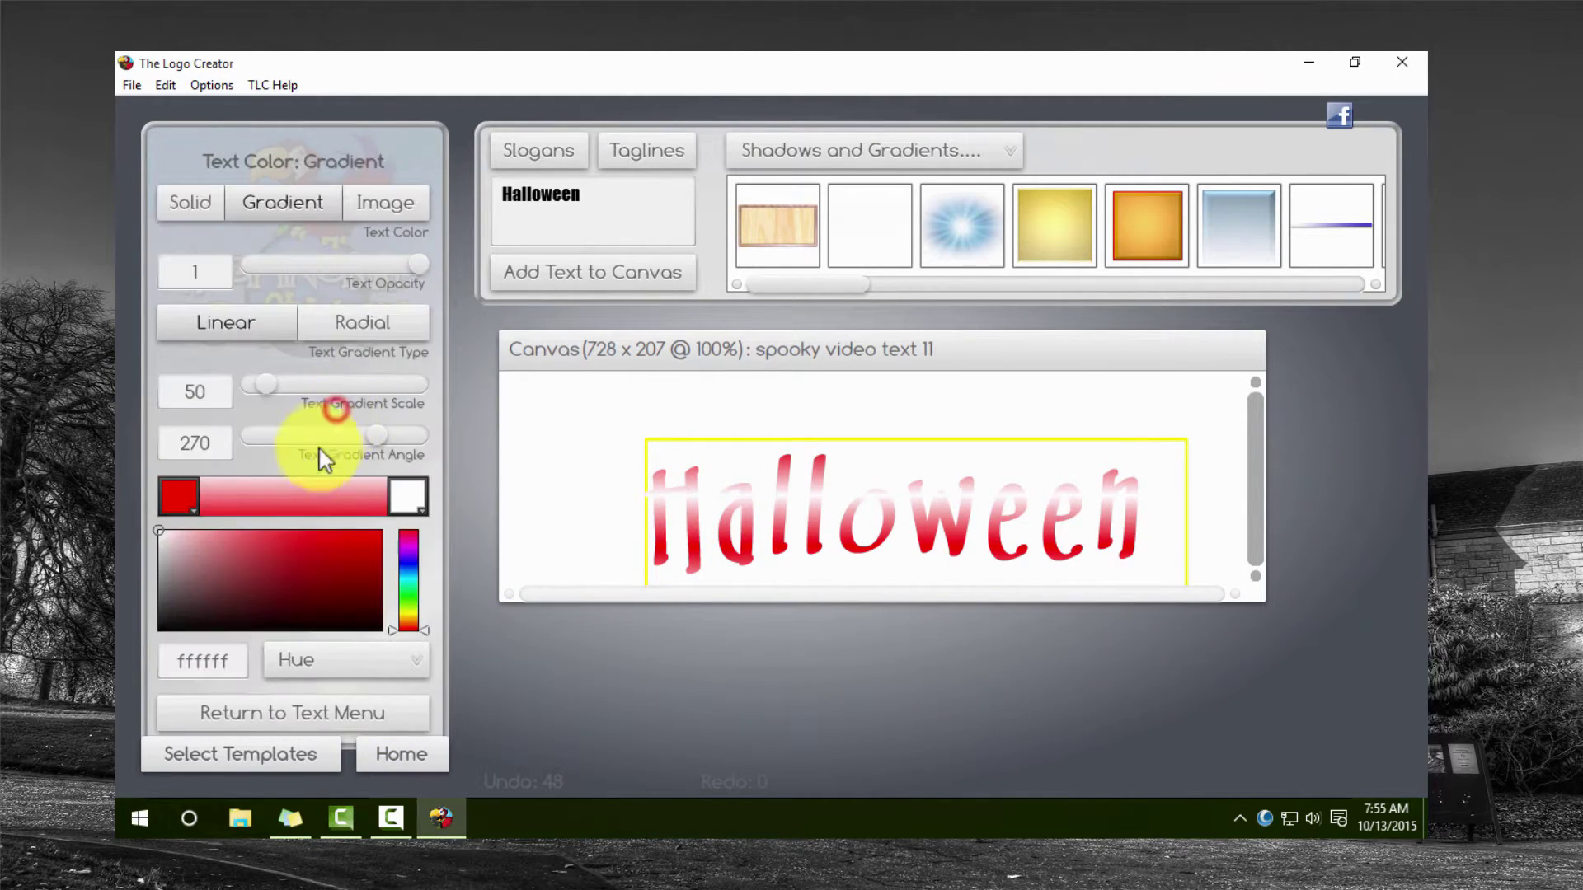
pyautogui.moveTo(262, 386); pyautogui.dragTo(286, 399)
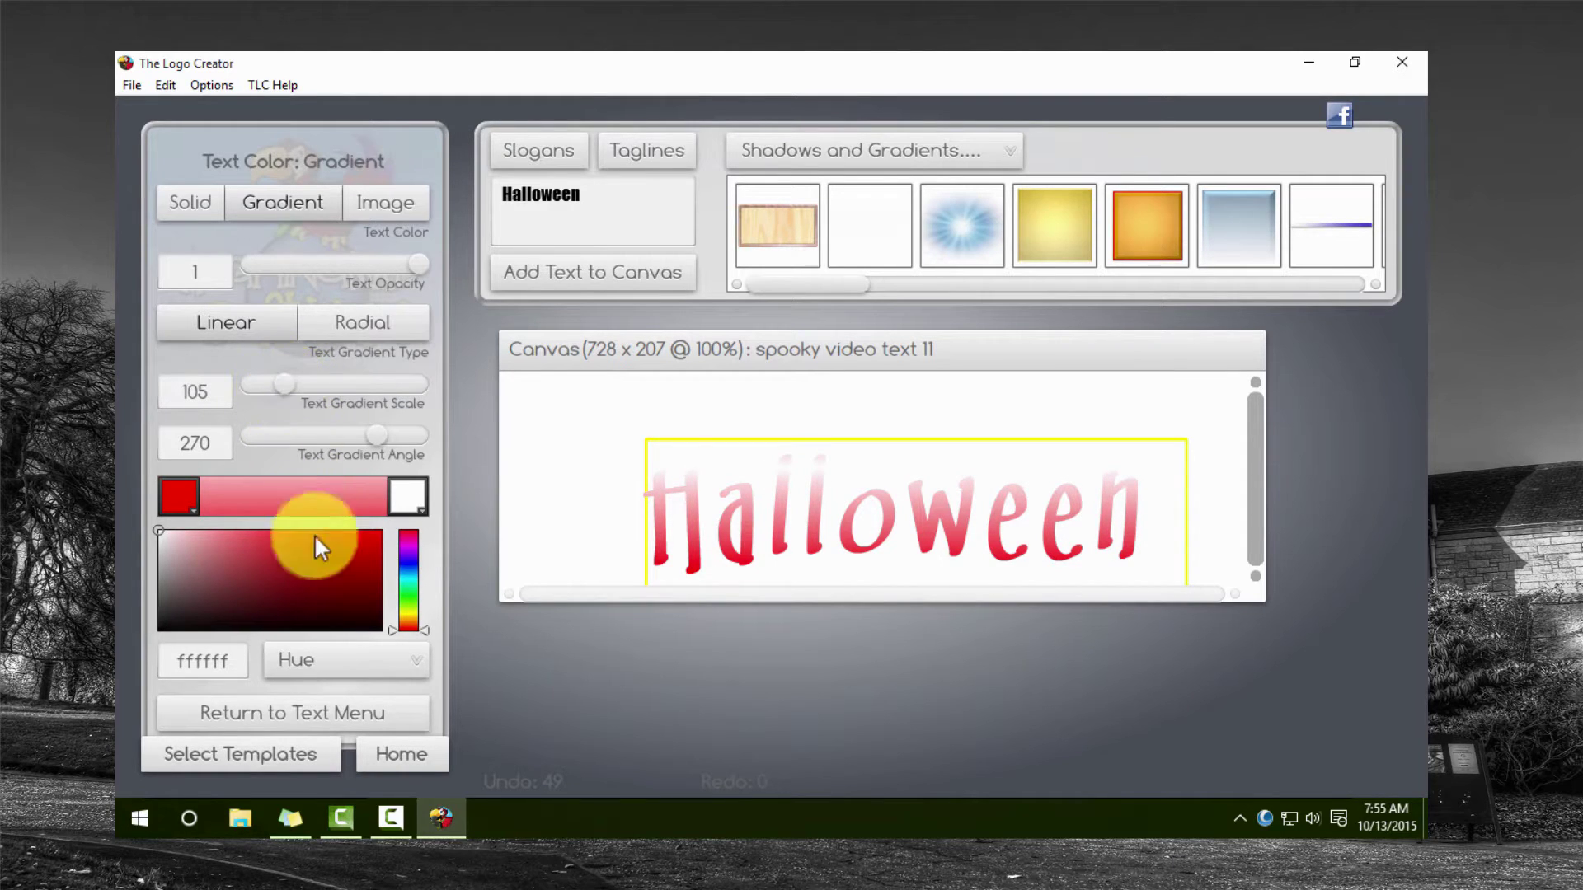
pyautogui.click(223, 714)
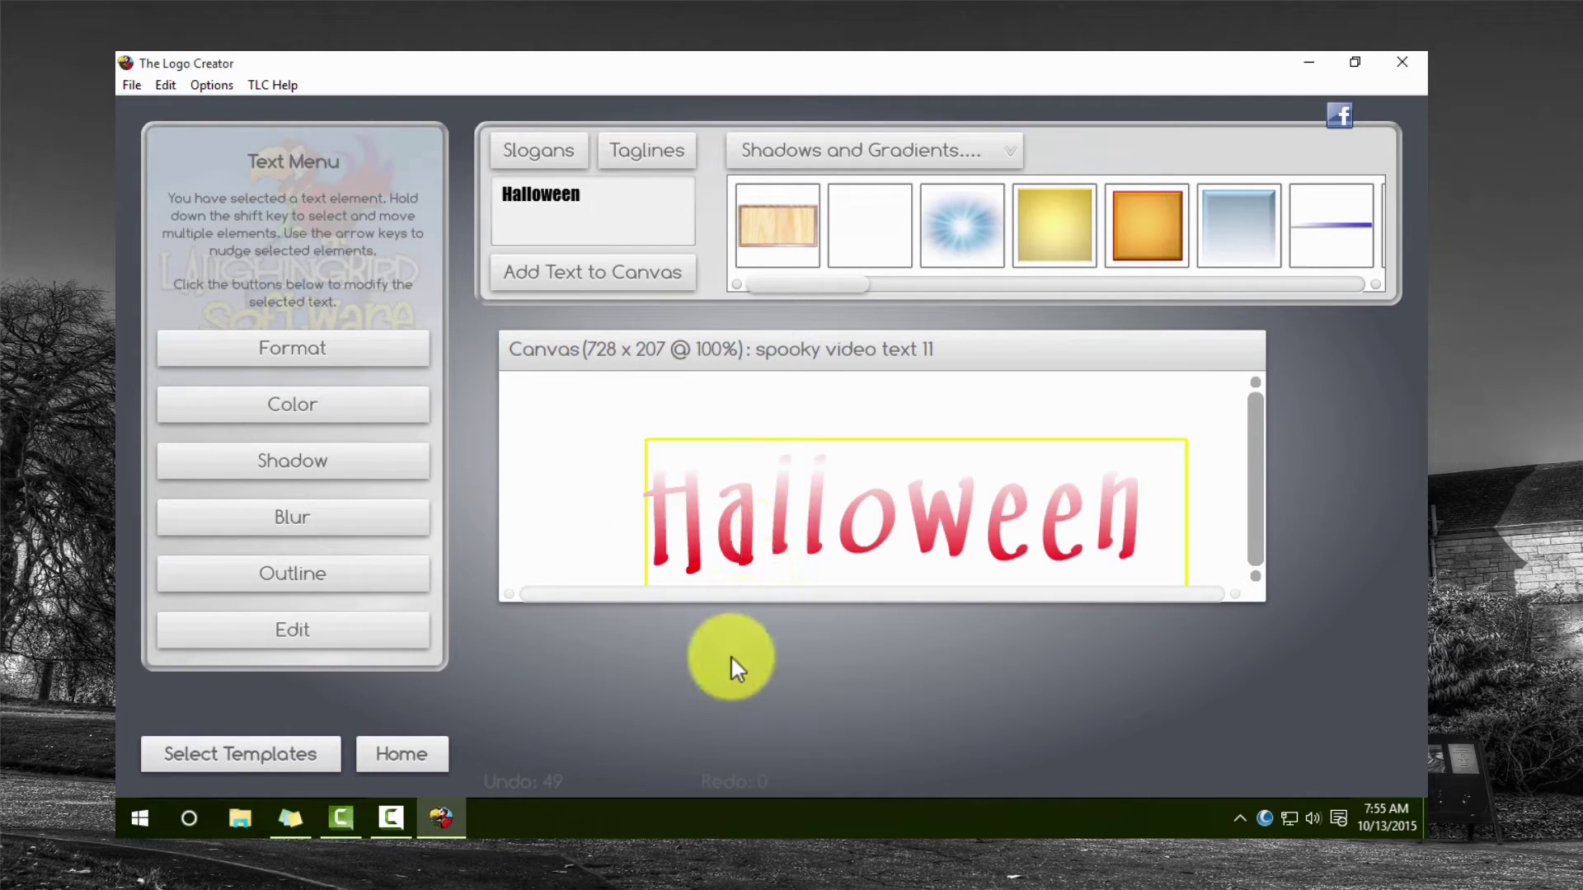
pyautogui.moveTo(816, 540); pyautogui.dragTo(736, 505)
# Enlarge Halloween to scale 258 with character spacing -5.5, then reposition it.
pyautogui.click(325, 363)
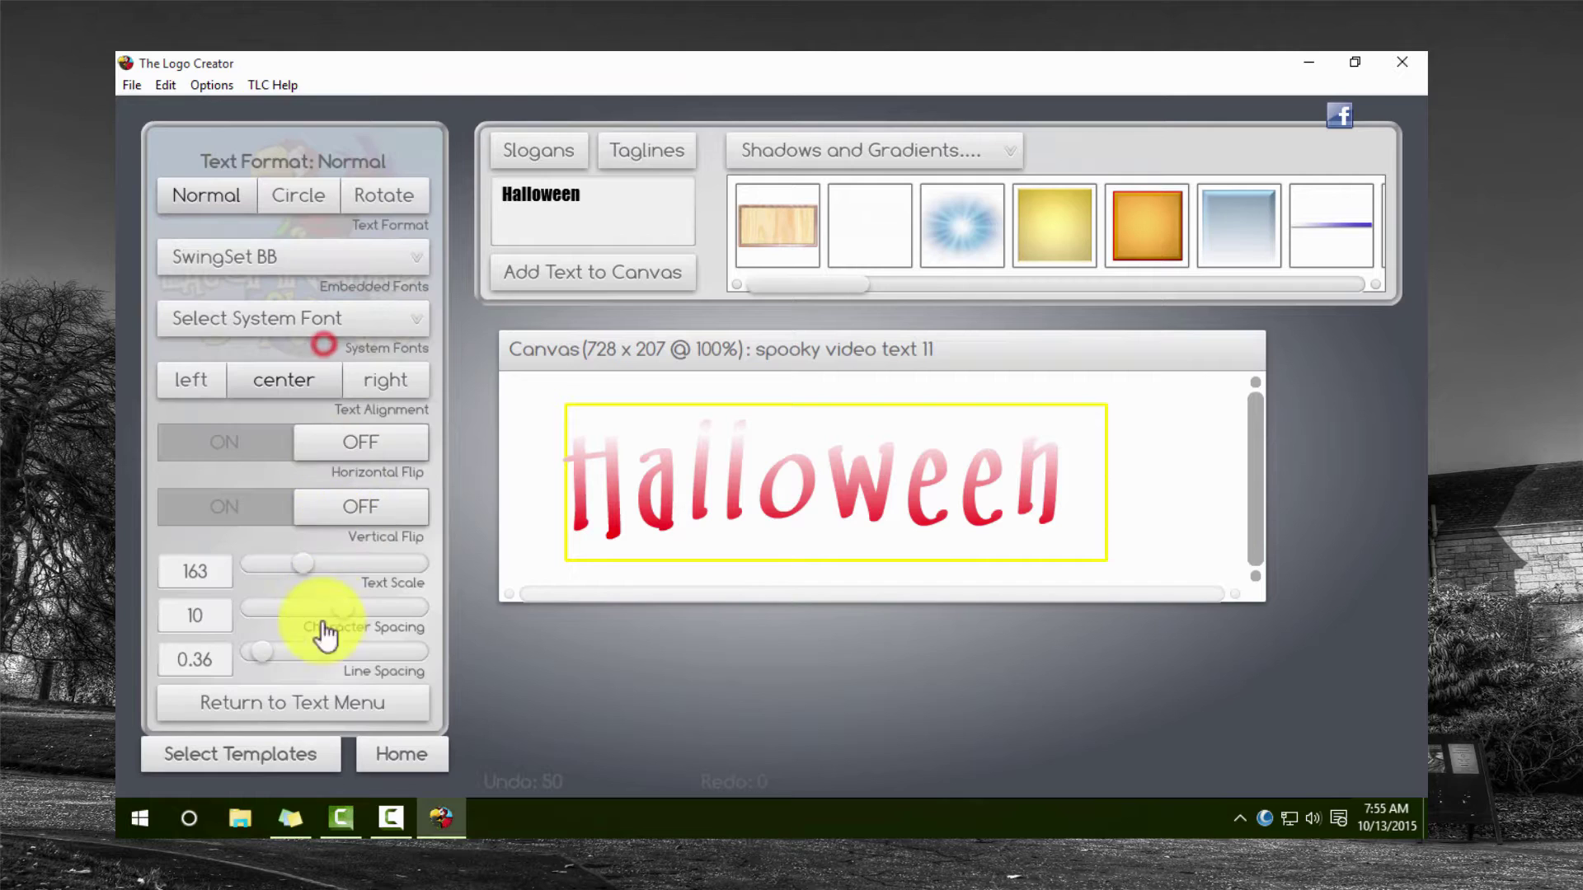
pyautogui.moveTo(311, 569)
pyautogui.mouseDown()
pyautogui.moveTo(332, 618)
pyautogui.moveTo(325, 566)
pyautogui.mouseUp()
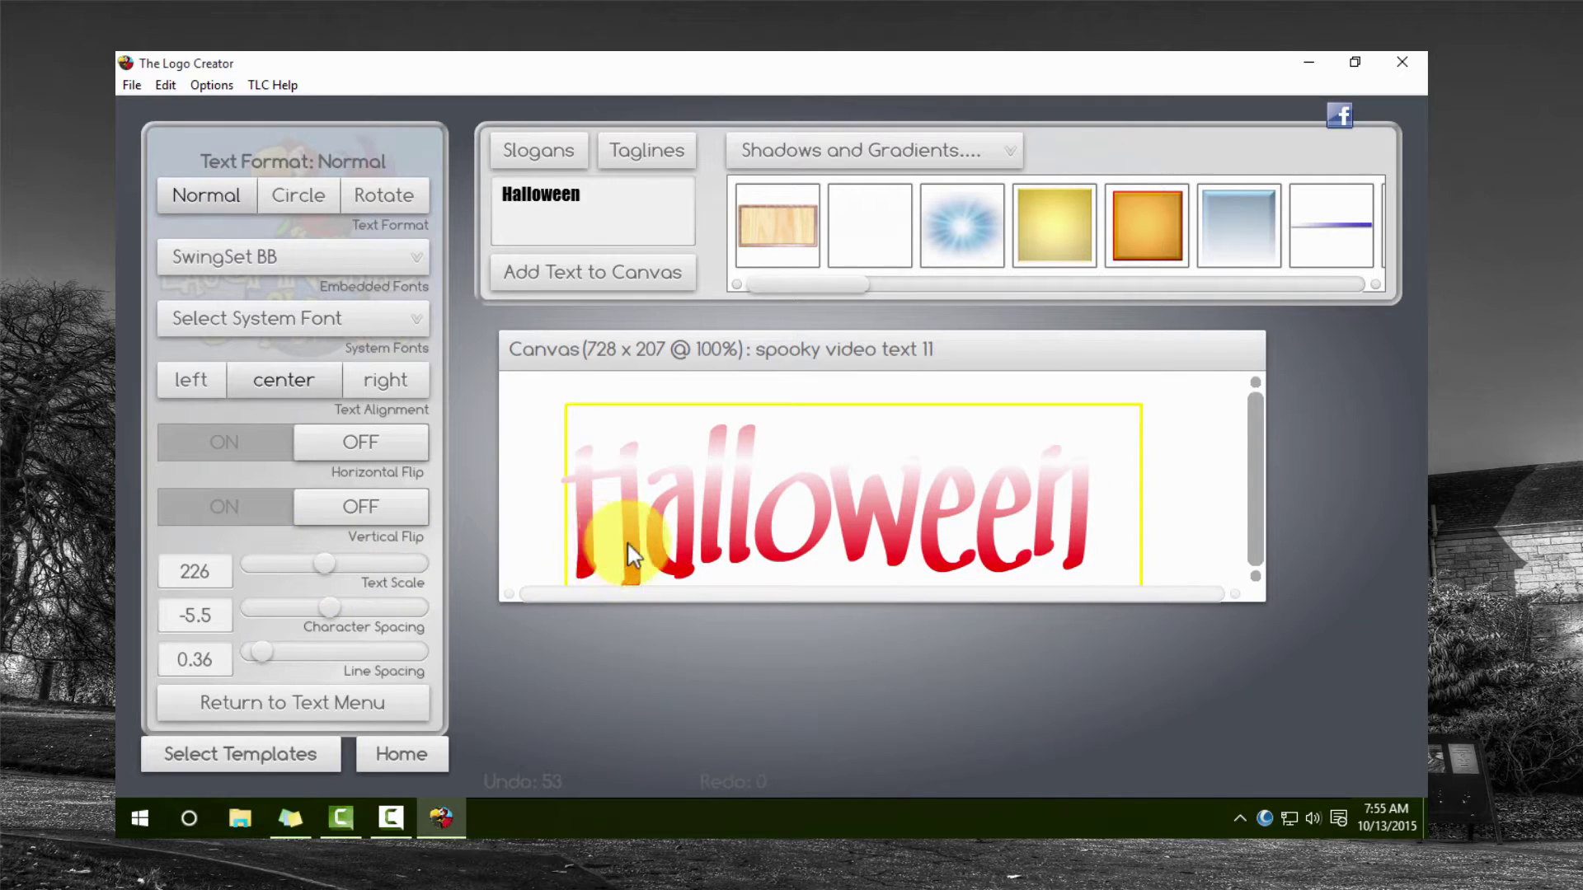
pyautogui.moveTo(626, 541); pyautogui.dragTo(670, 512)
pyautogui.moveTo(323, 565); pyautogui.dragTo(330, 607)
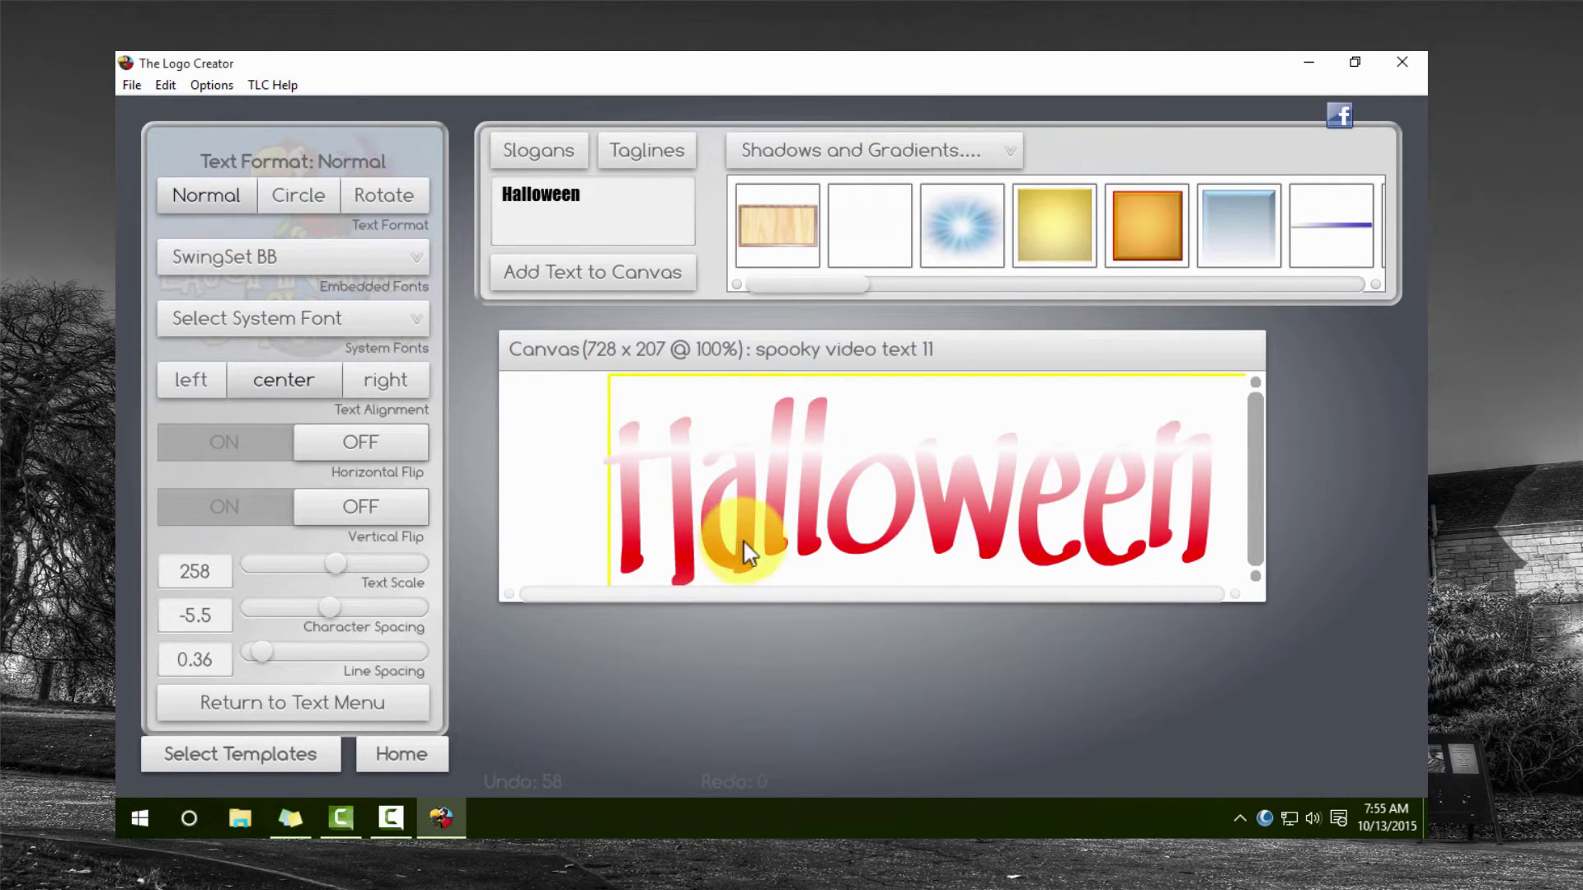
pyautogui.moveTo(743, 544); pyautogui.dragTo(714, 540)
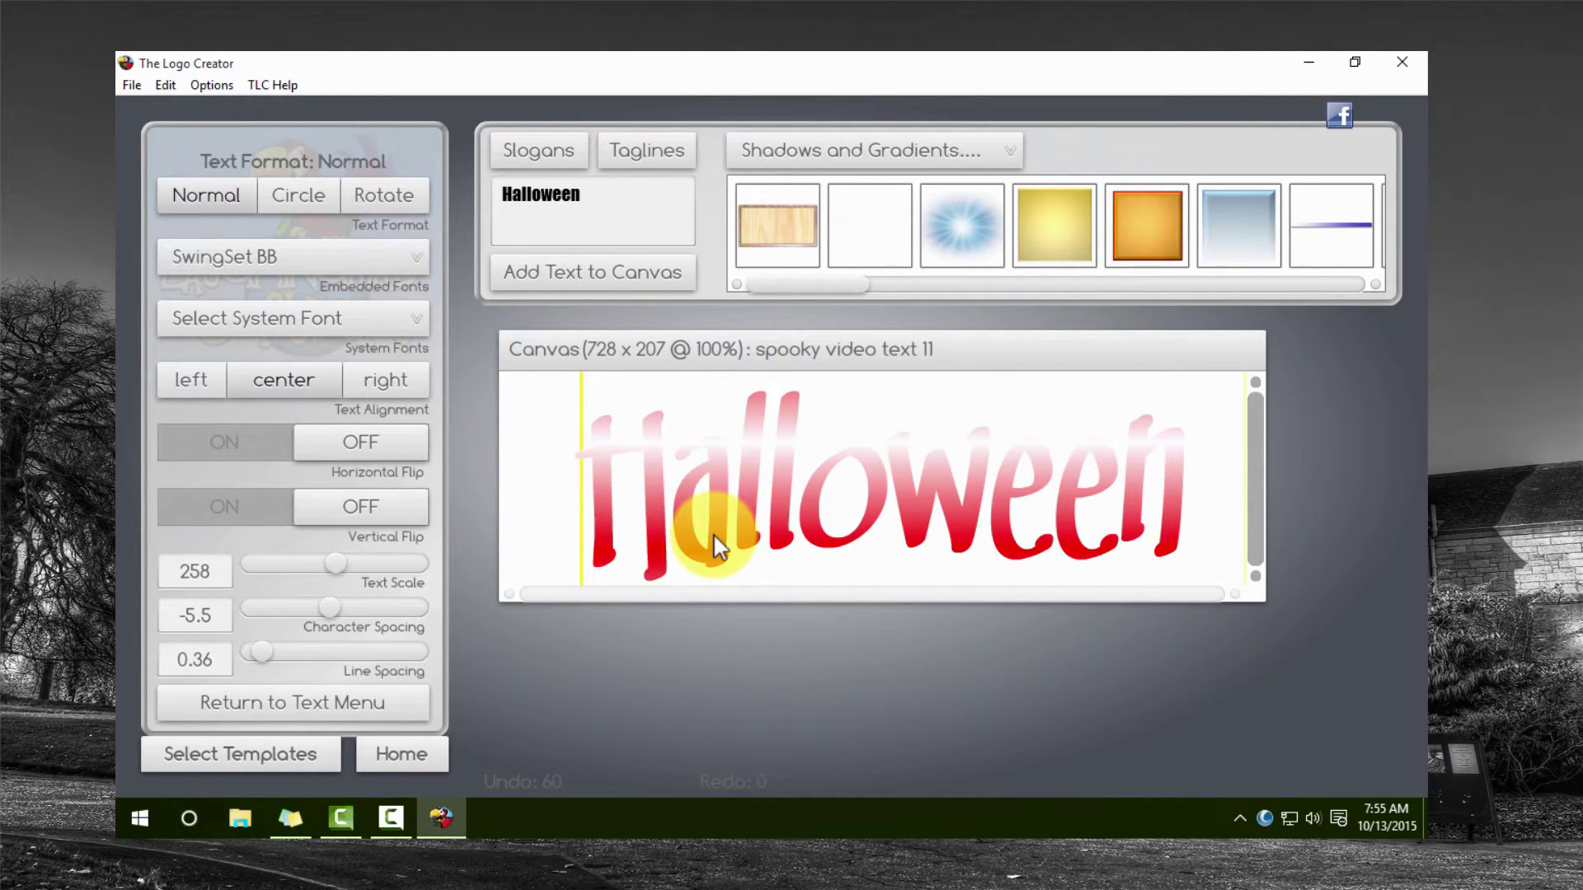
# Duplicate the Halloween text and offset the copy slightly downward for depth.
pyautogui.click(210, 82)
pyautogui.moveTo(165, 85)
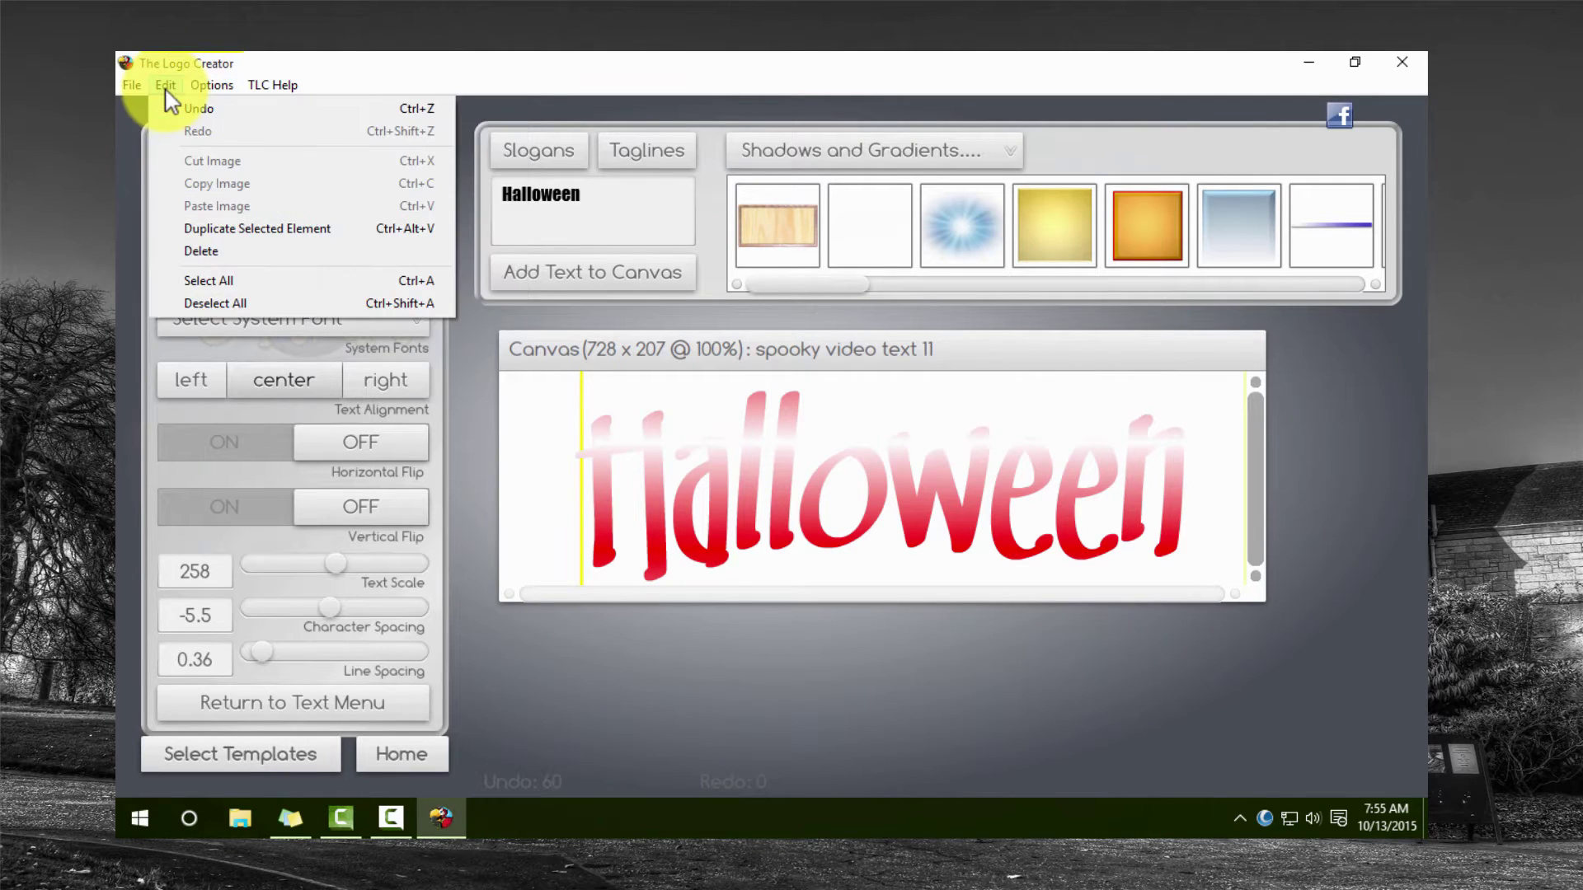
pyautogui.click(216, 230)
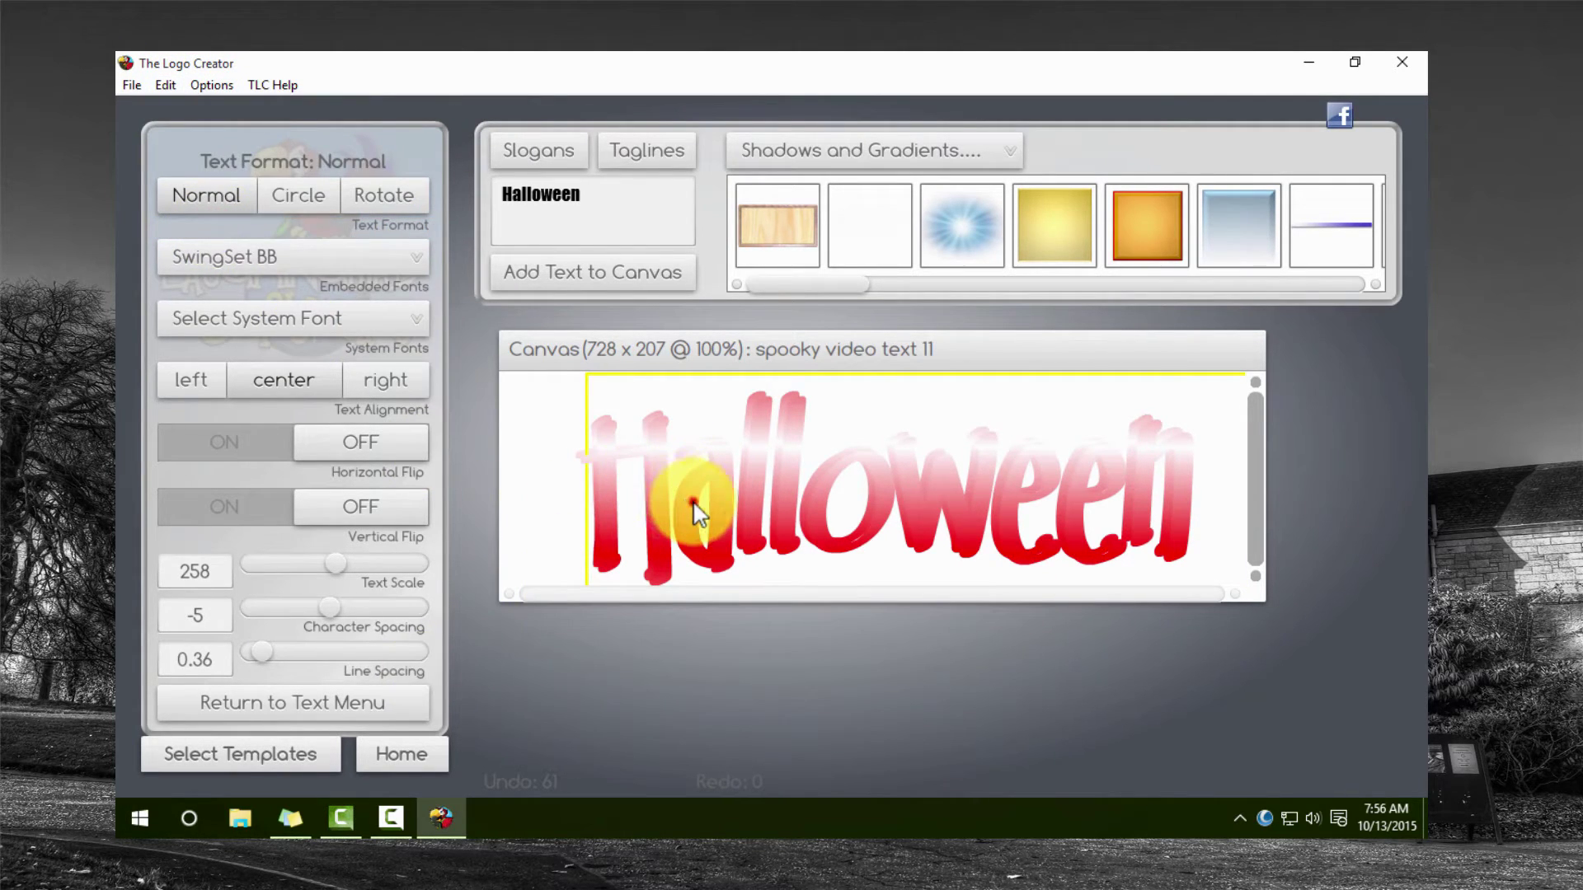
pyautogui.moveTo(684, 496)
pyautogui.mouseDown()
pyautogui.moveTo(687, 523)
pyautogui.moveTo(685, 506)
pyautogui.mouseUp()
# Turn on the text shadow with blur 6, angle 168 and distance 3.
pyautogui.click(392, 703)
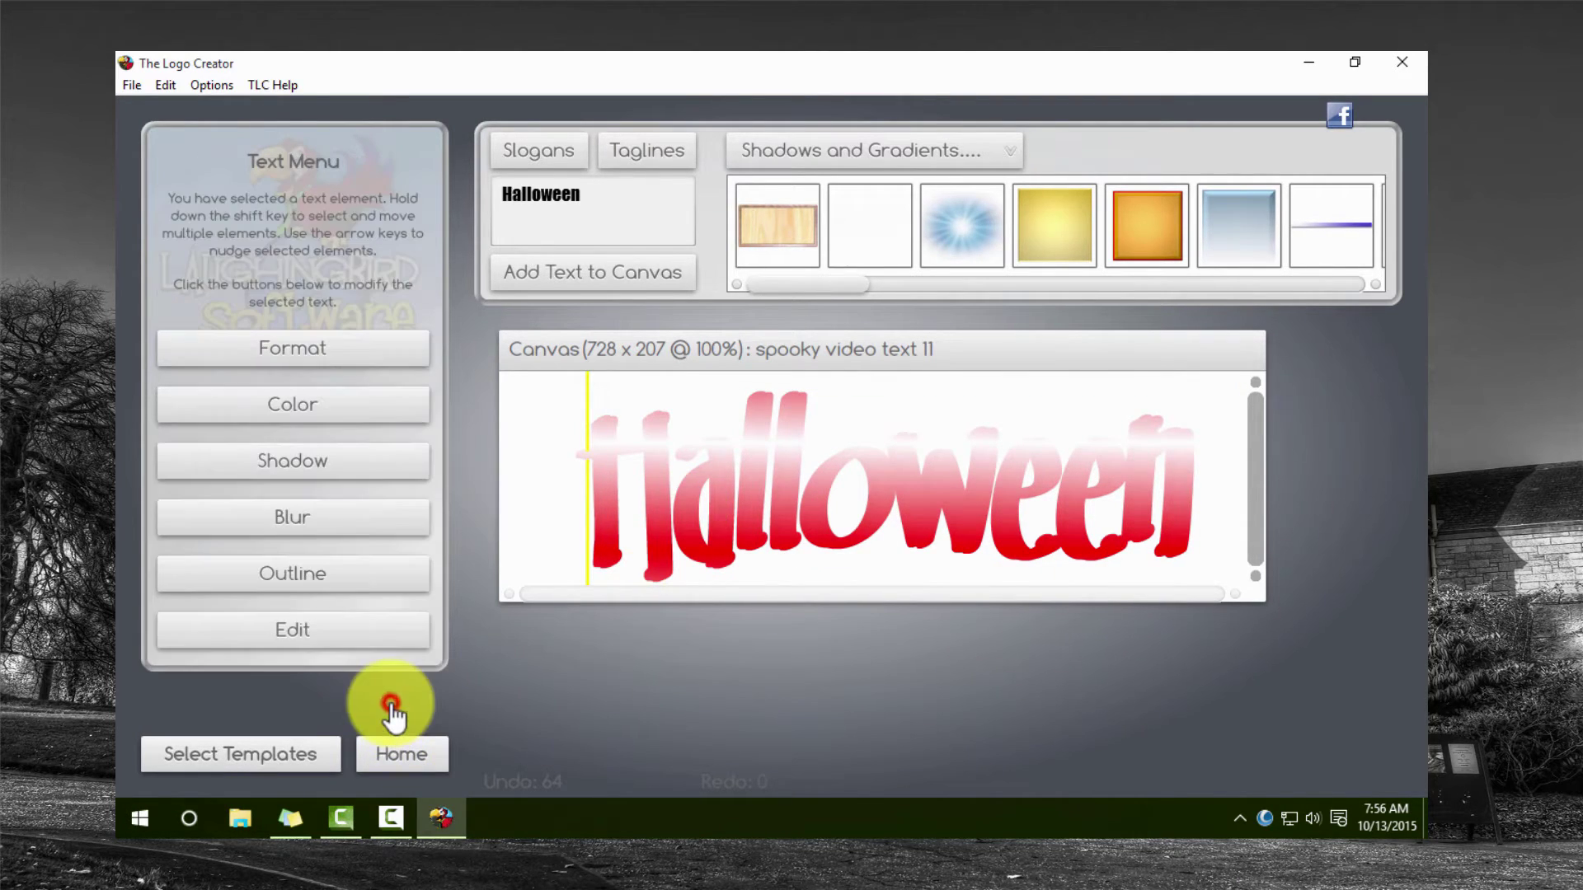
pyautogui.click(290, 463)
pyautogui.click(339, 202)
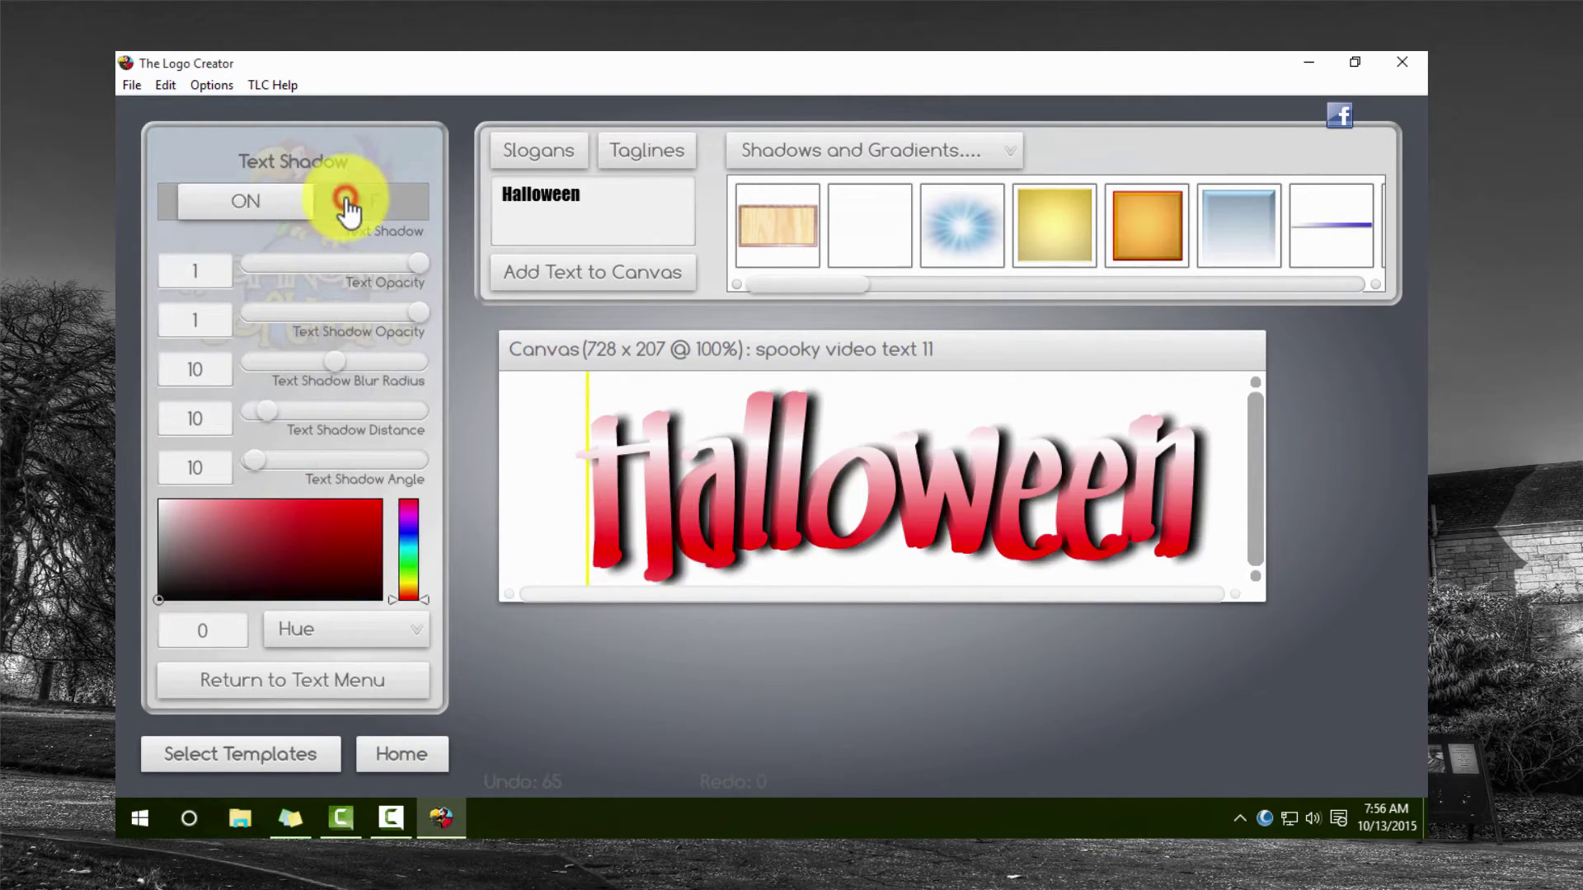
pyautogui.moveTo(329, 363); pyautogui.dragTo(295, 371)
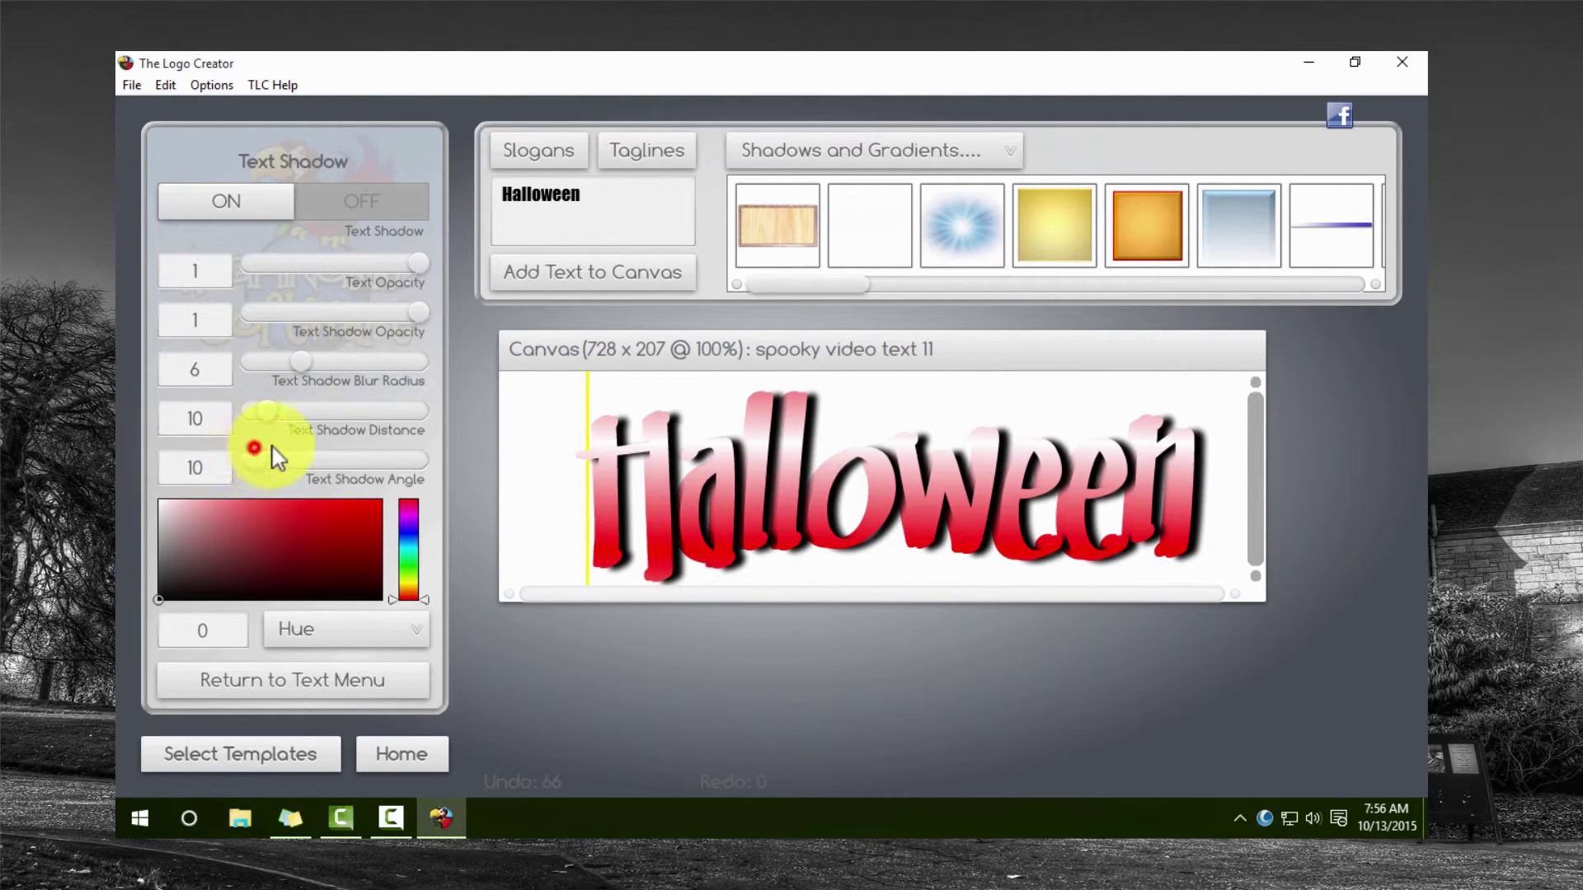
pyautogui.moveTo(260, 464); pyautogui.dragTo(325, 470)
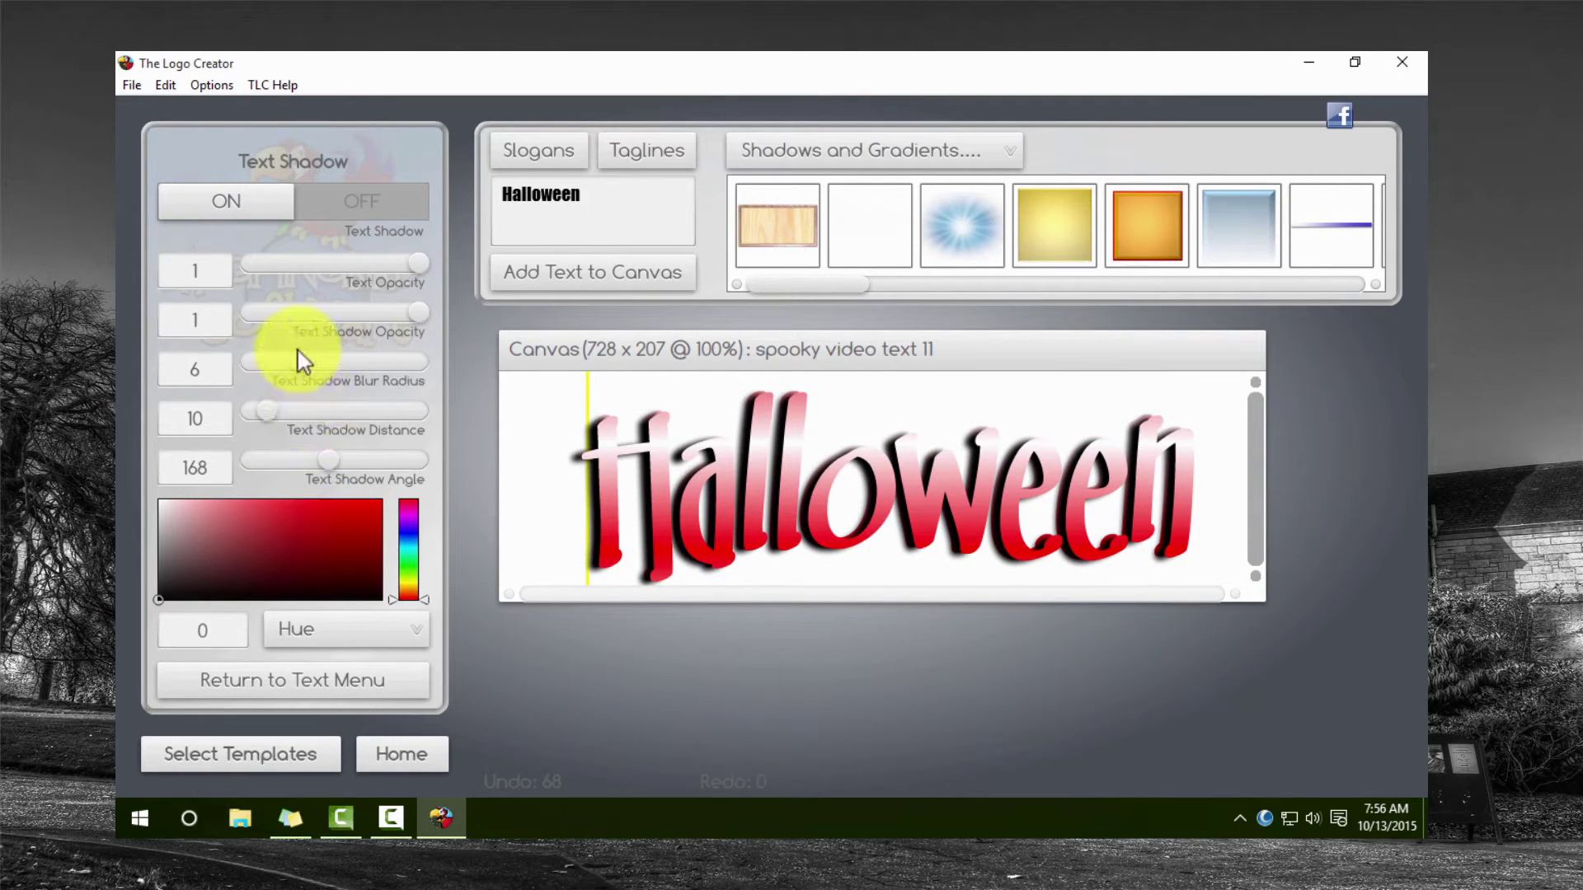
pyautogui.moveTo(272, 421); pyautogui.dragTo(262, 422)
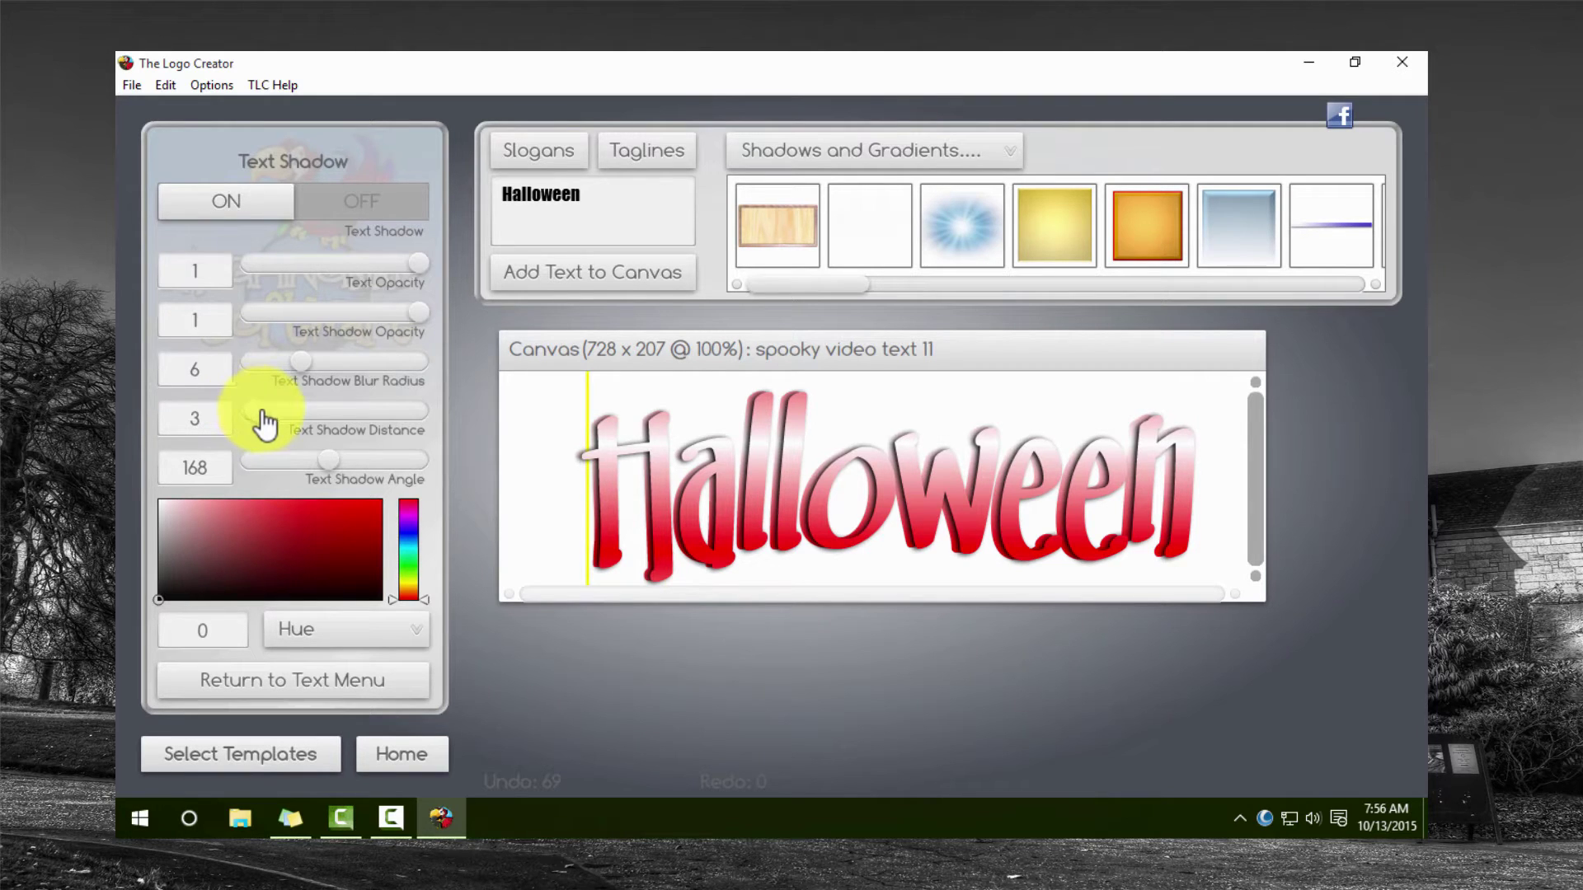
# Nudge the Halloween text slightly left, then deselect it.
pyautogui.click(722, 394)
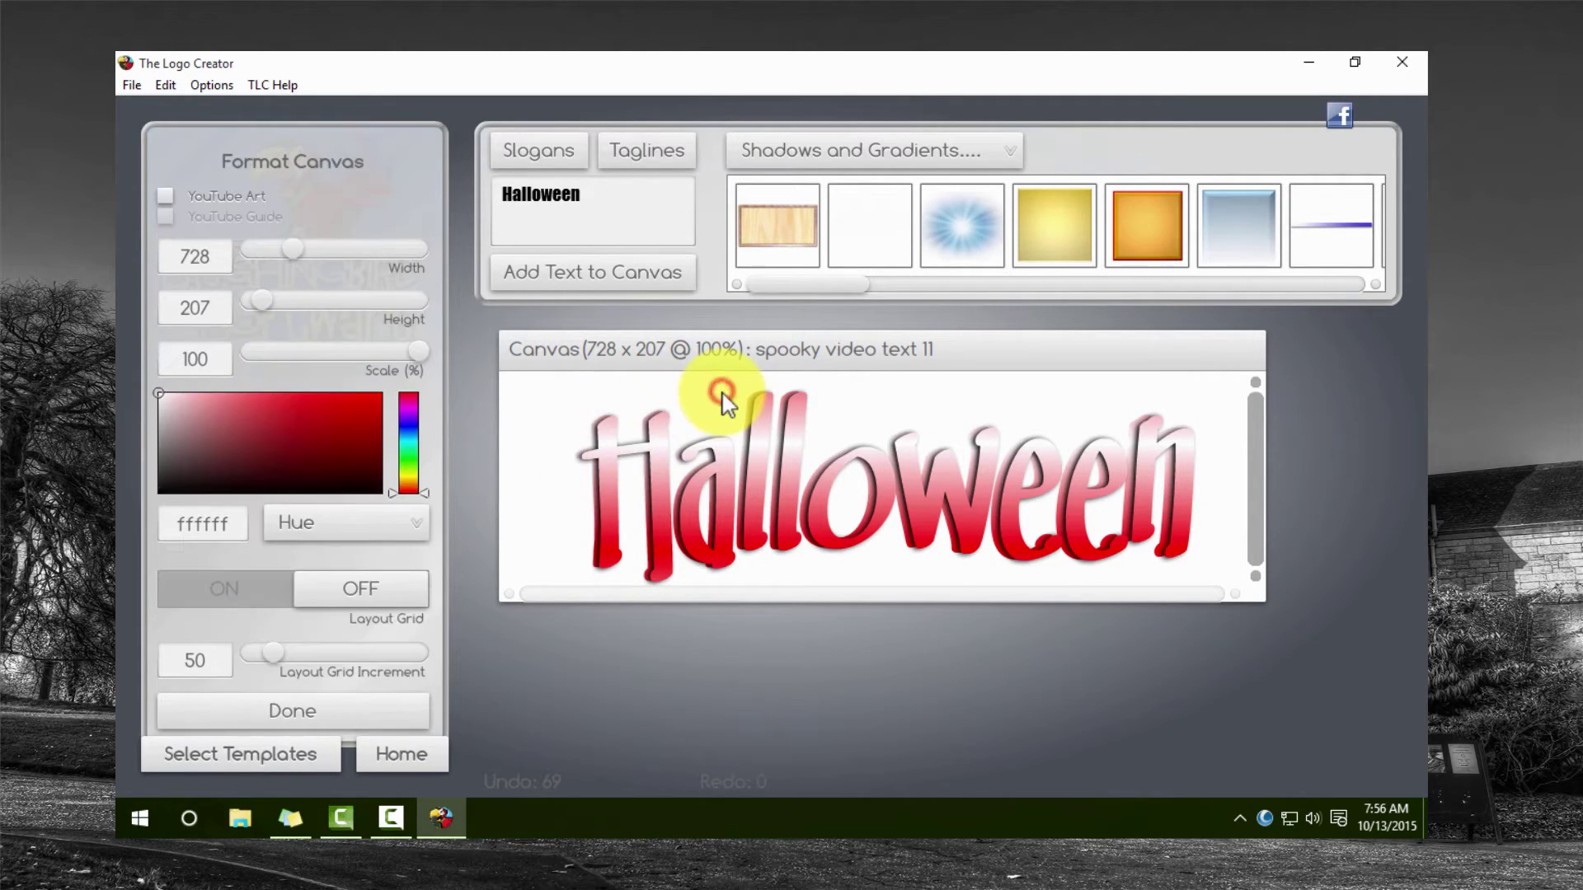
pyautogui.click(973, 507)
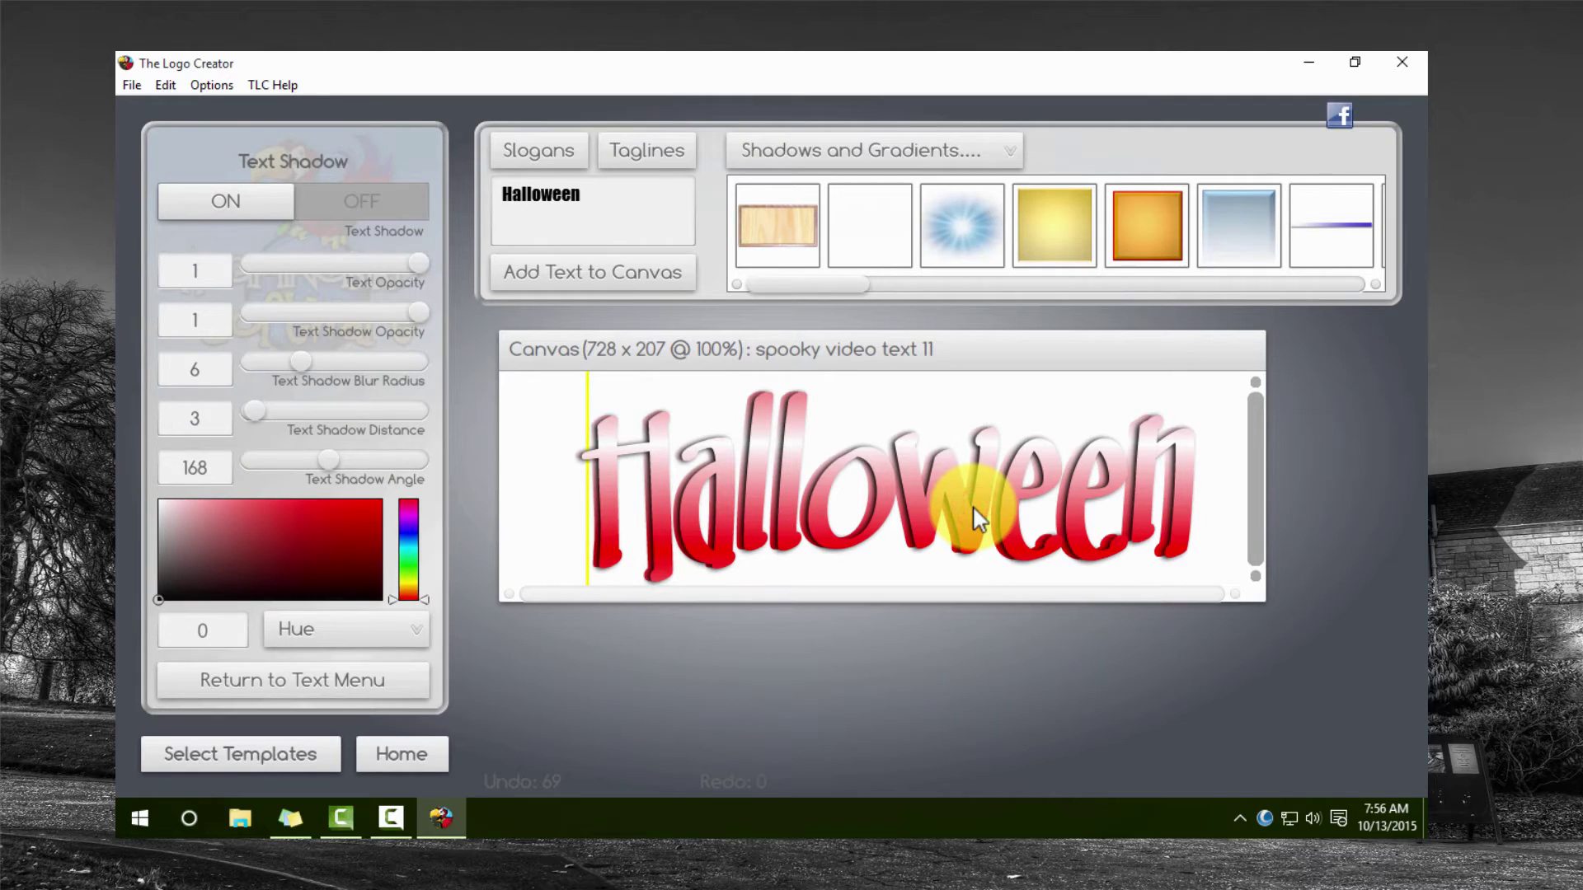
pyautogui.press('Left')
pyautogui.press('Left')
pyautogui.press('Left')
pyautogui.press('Left')
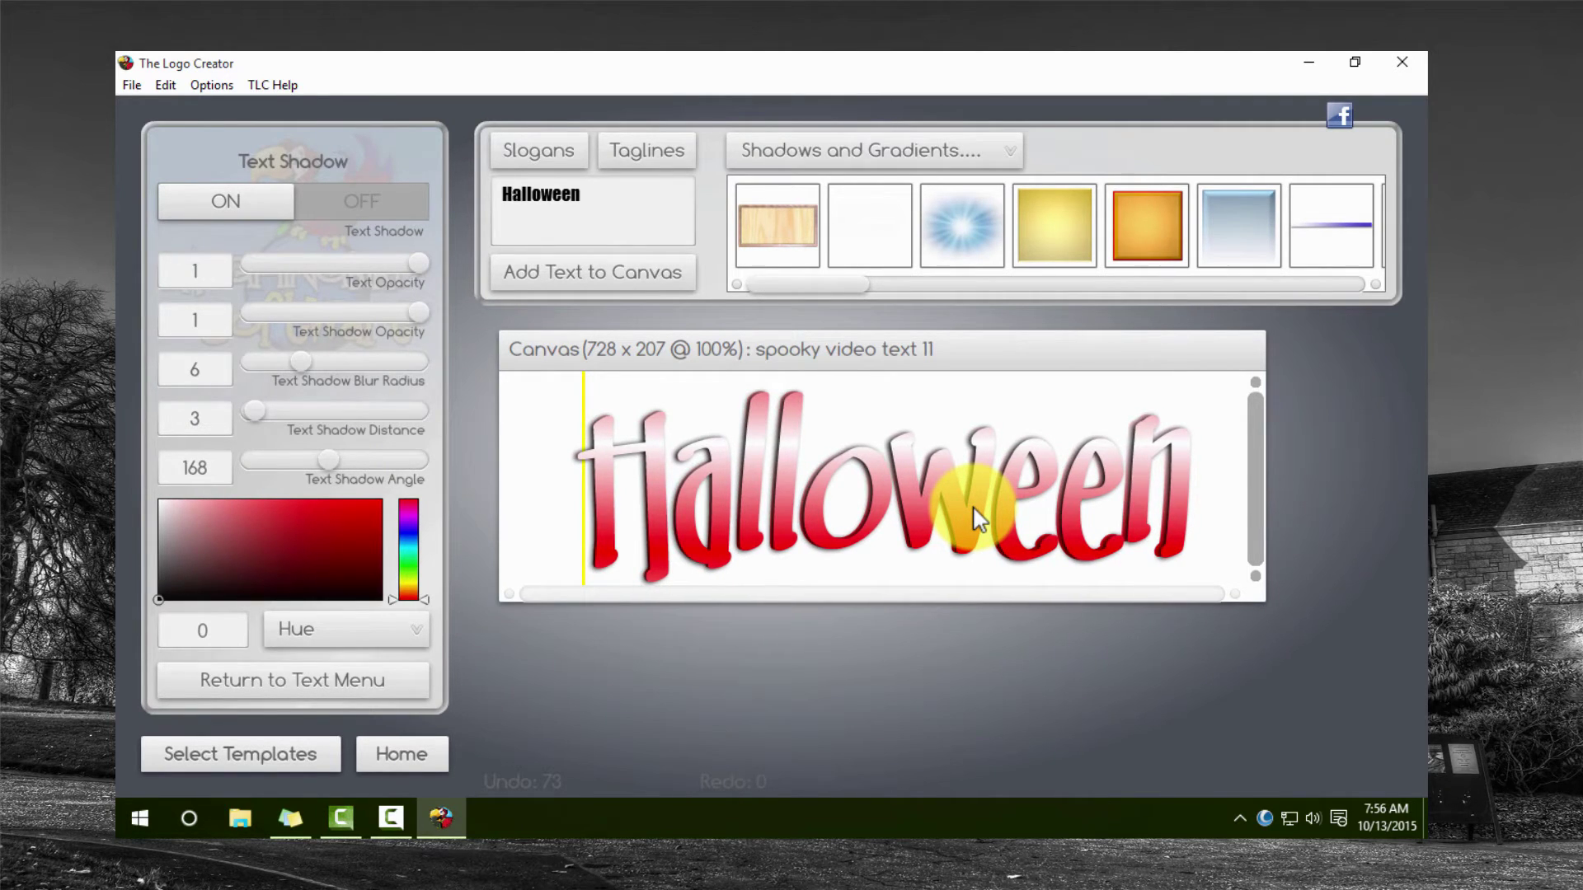
pyautogui.click(1025, 442)
# Export the canvas as transparent PNG 'haloween text1.1' into the spooky video folder.
pyautogui.click(128, 83)
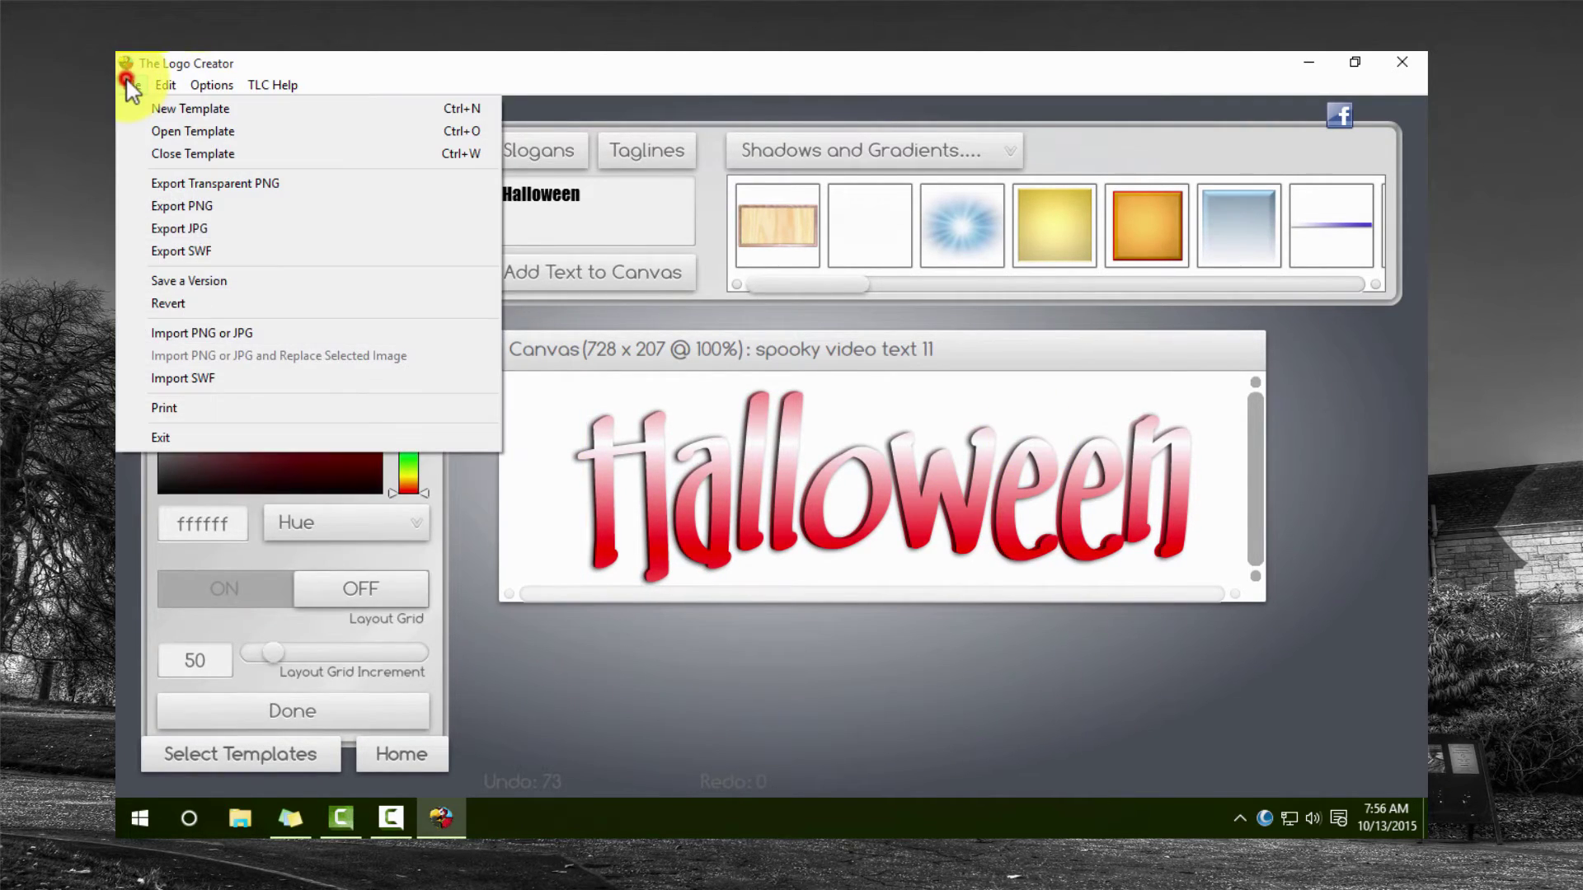
pyautogui.click(216, 183)
pyautogui.click(353, 481)
pyautogui.write('.1')
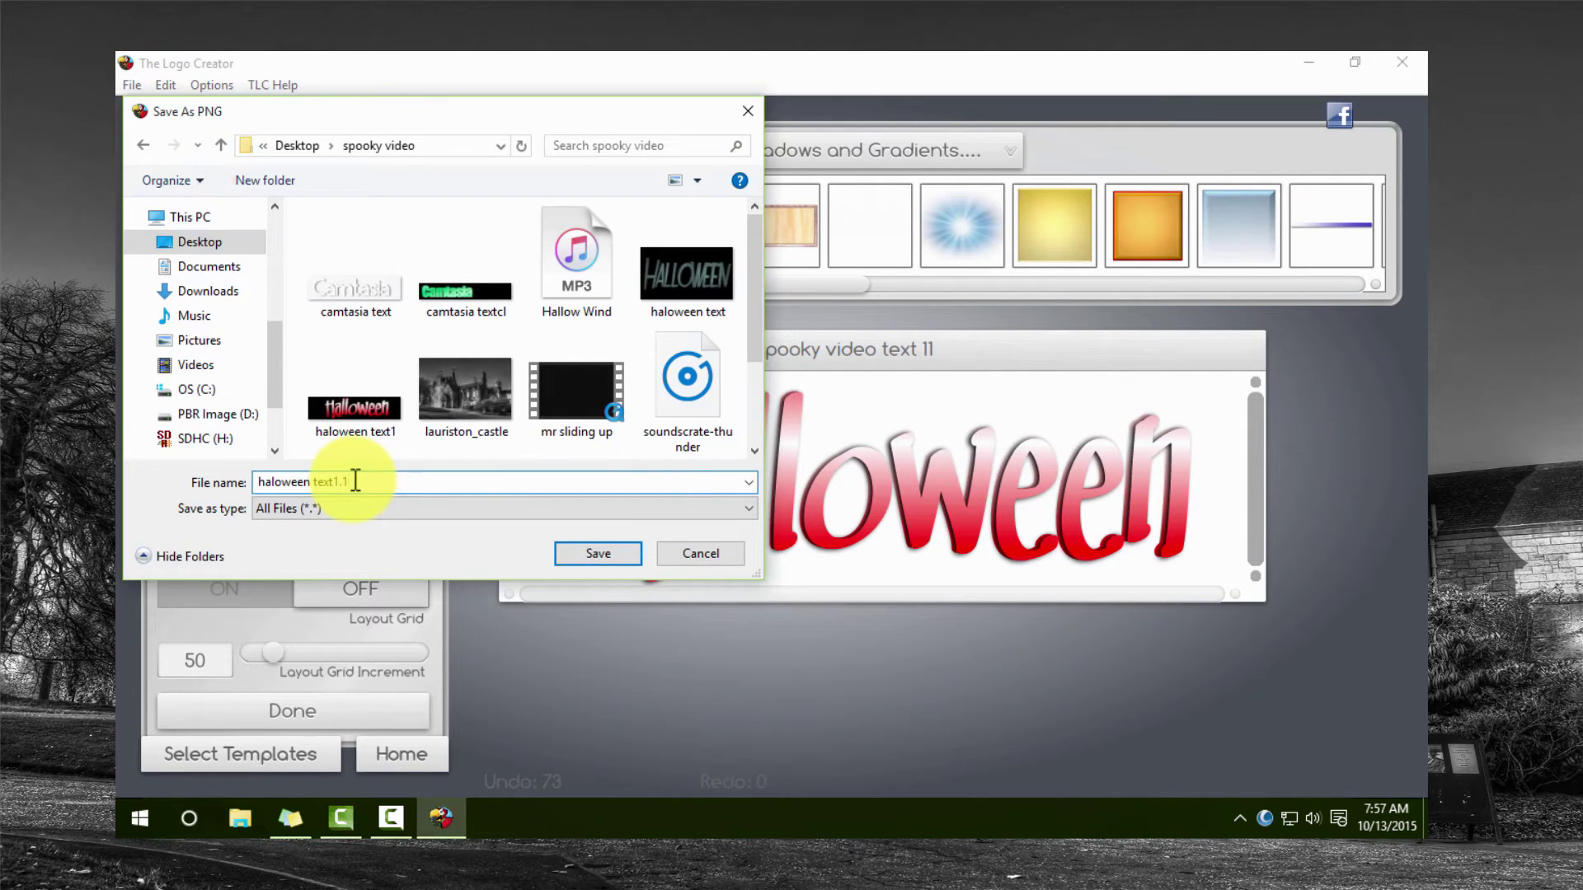
pyautogui.click(573, 554)
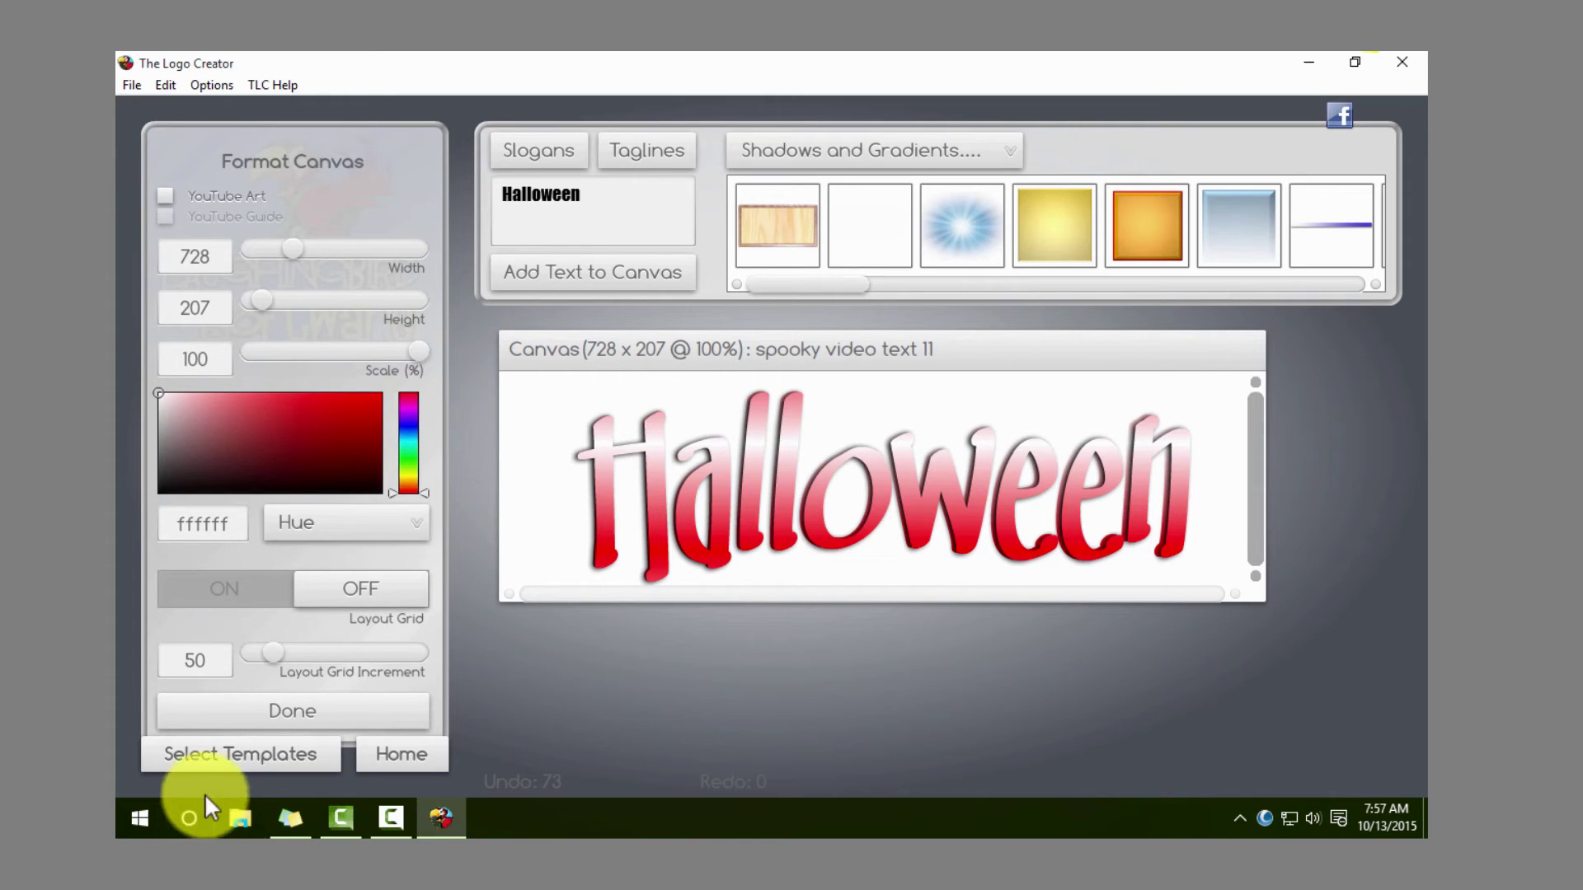
# Restore the Camtasia Recorder control window from the taskbar.
pyautogui.click(398, 816)
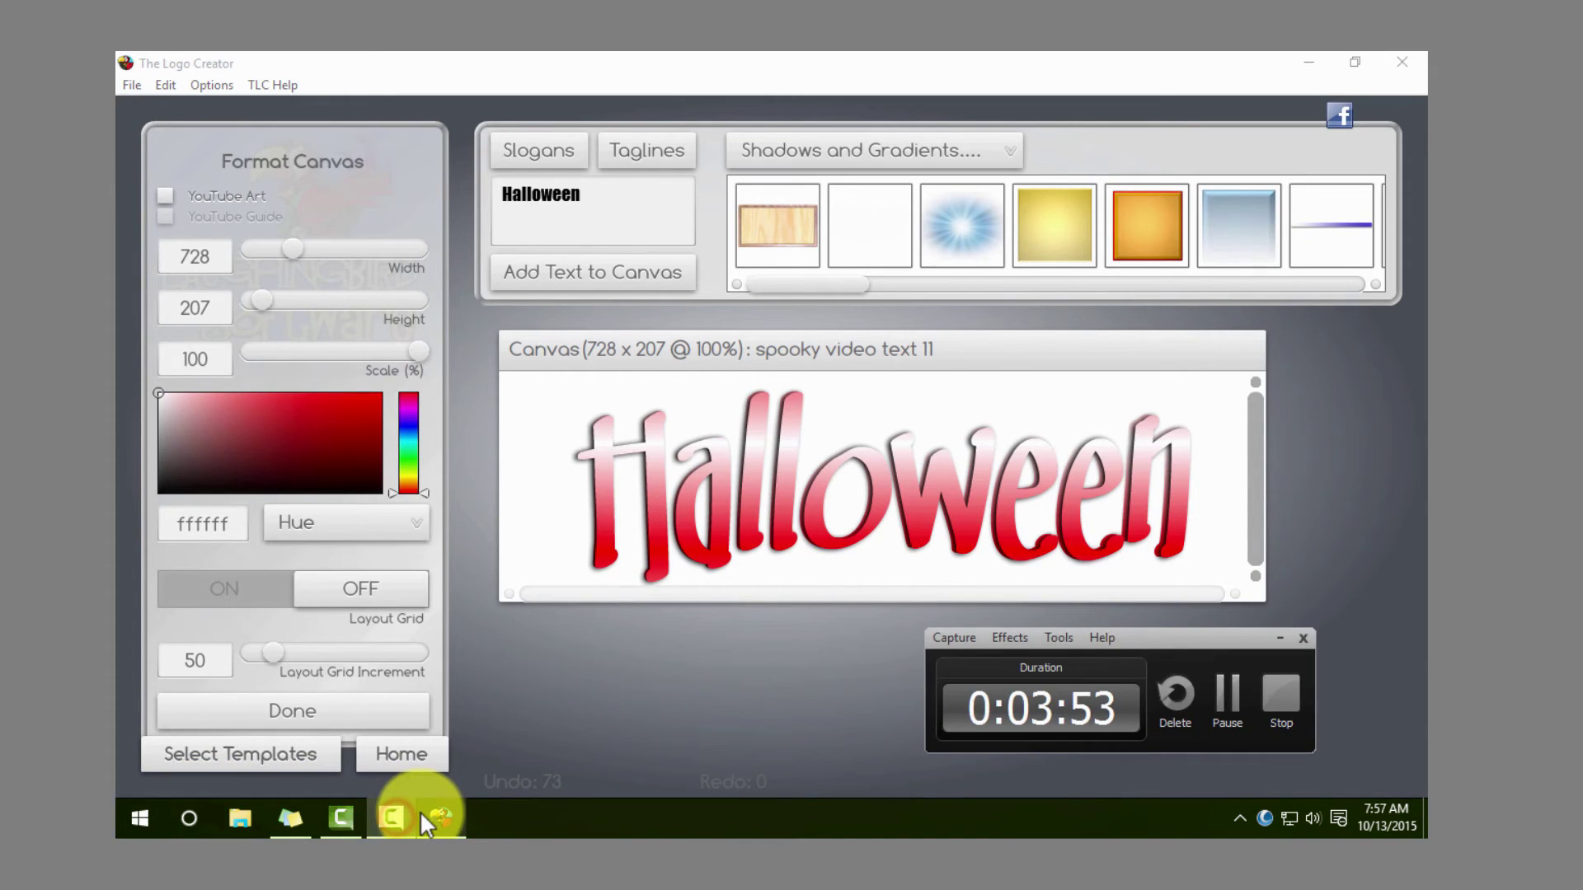